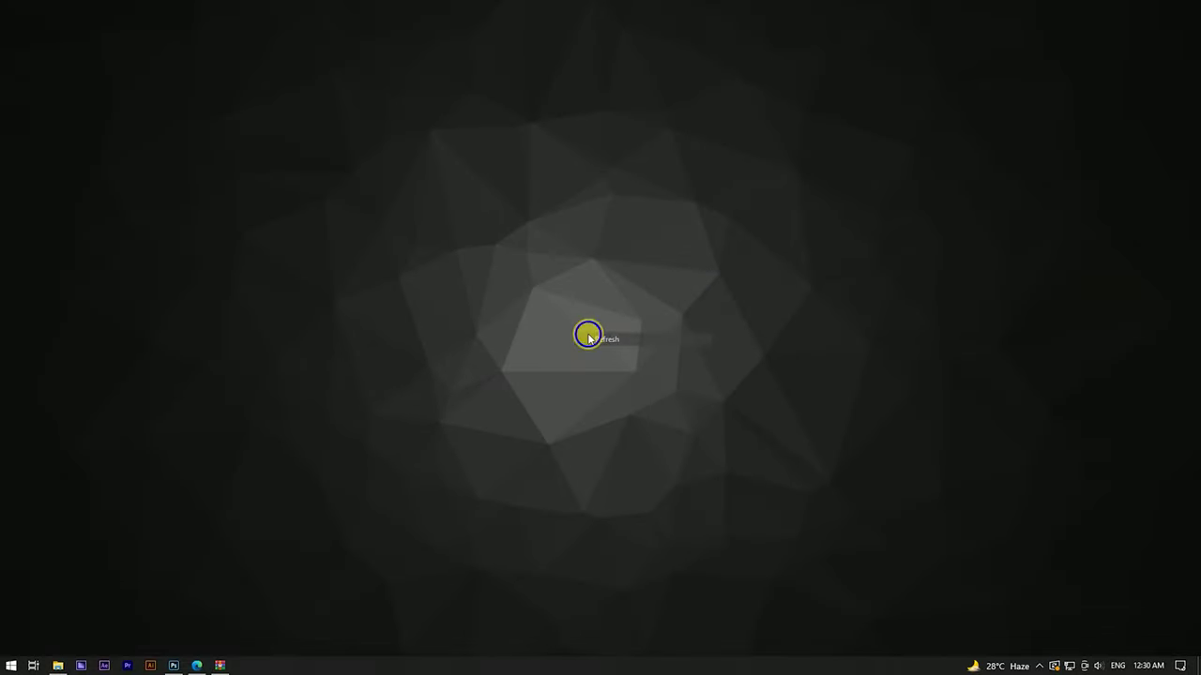
# Refresh the desktop three times
pyautogui.rightClick(611, 368)
pyautogui.click(645, 409)
pyautogui.rightClick(606, 266)
pyautogui.click(622, 303)
pyautogui.rightClick(626, 302)
pyautogui.click(651, 337)
# From Photoshop's home screen, create a custom 2000 × 2300 px, 300 ppi document
pyautogui.click(173, 666)
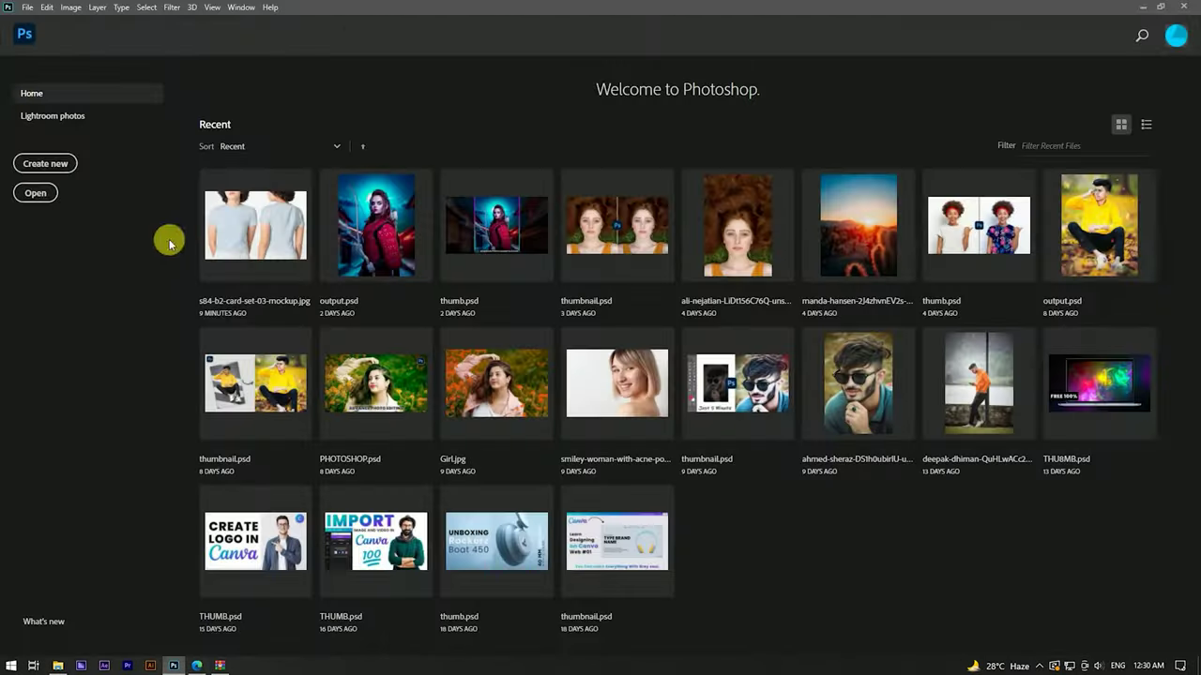
pyautogui.click(27, 8)
pyautogui.click(47, 21)
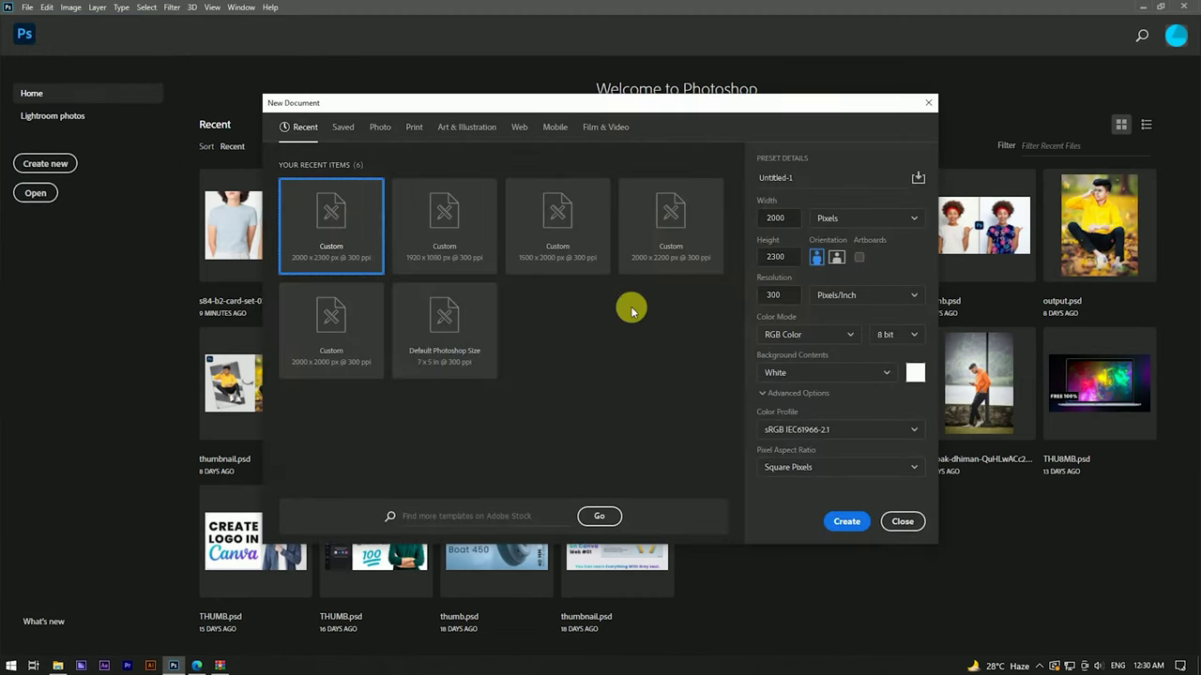
pyautogui.click(835, 524)
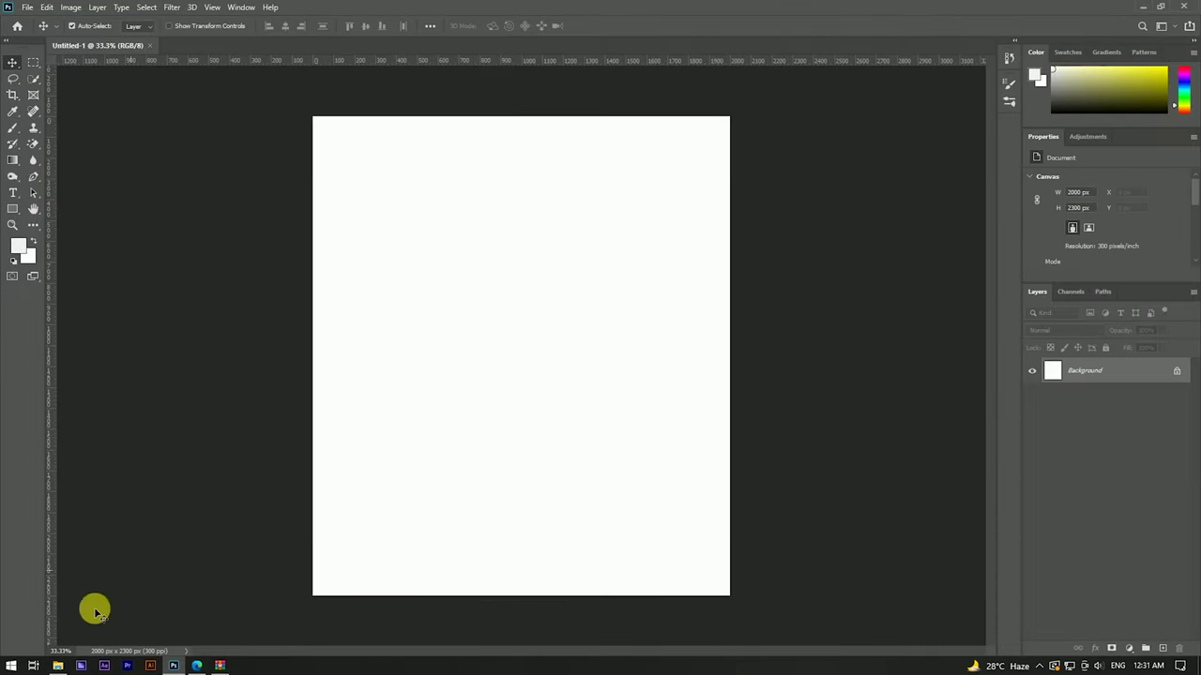
pyautogui.click(57, 666)
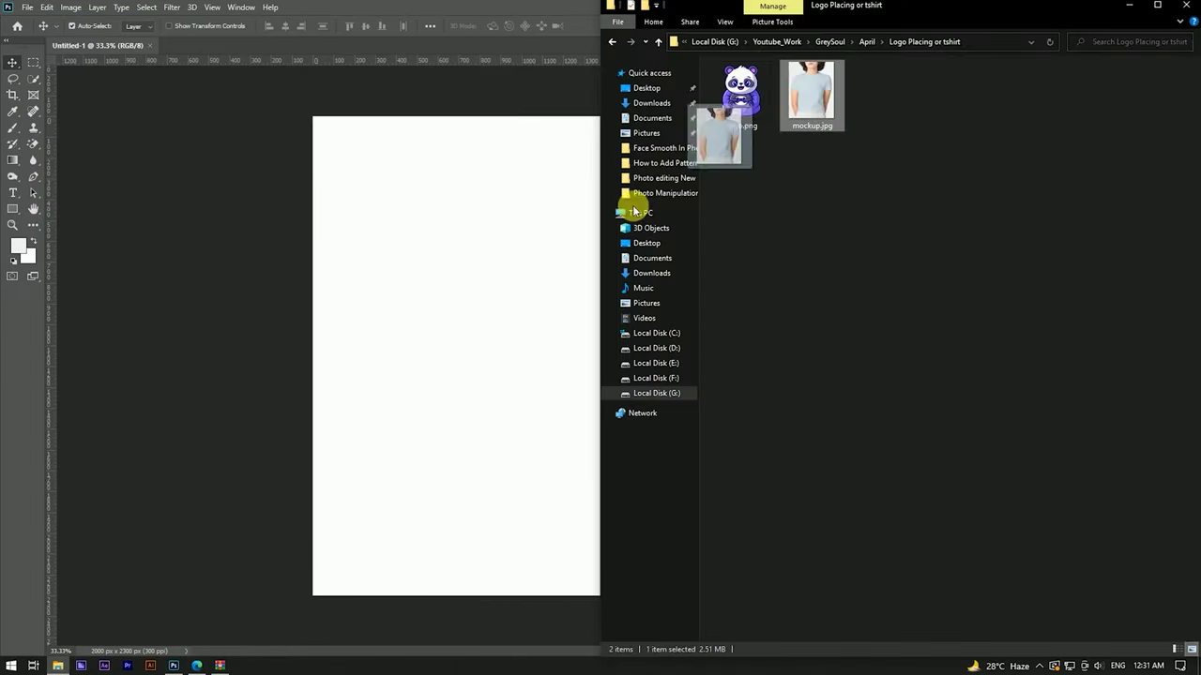
# Place mockup.jpg on the canvas and stretch it to fill the document
pyautogui.click(485, 290)
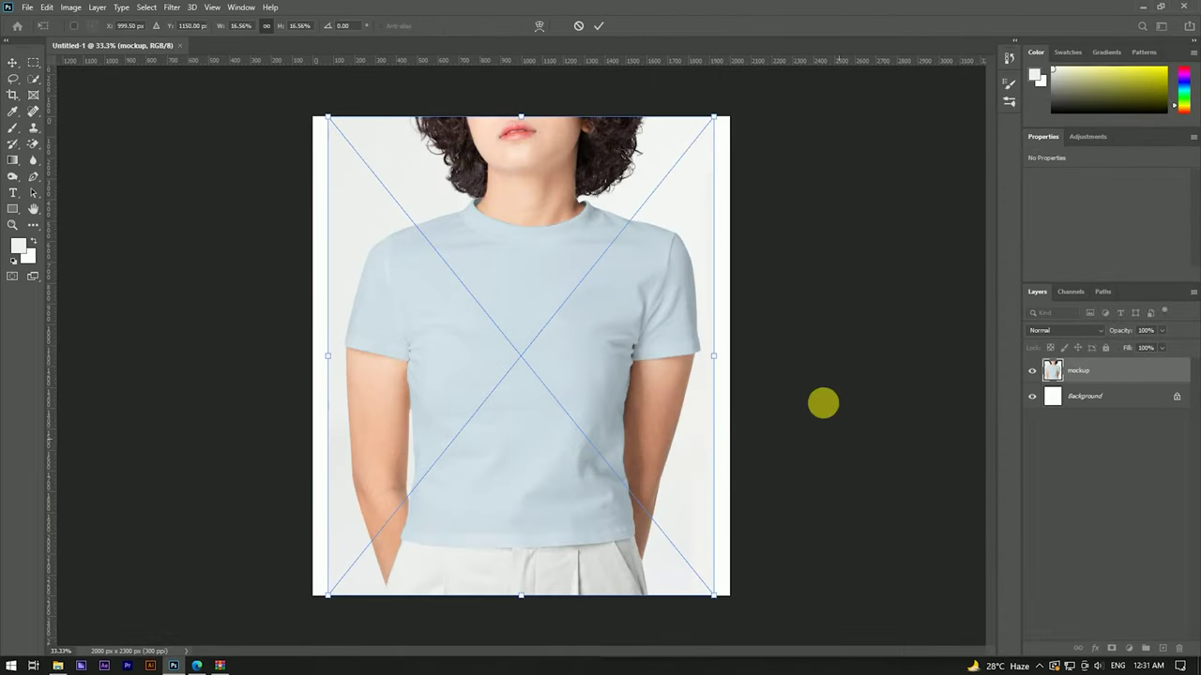
pyautogui.moveTo(522, 597); pyautogui.dragTo(526, 635)
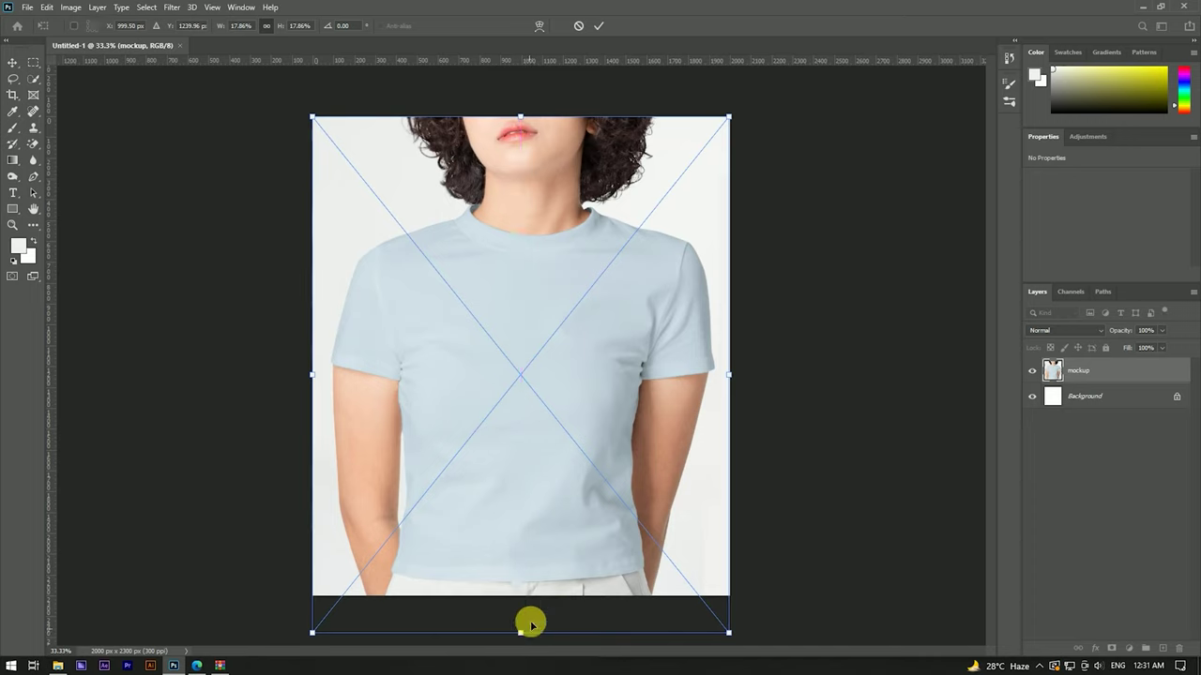
pyautogui.scroll(-1, 657, 464)
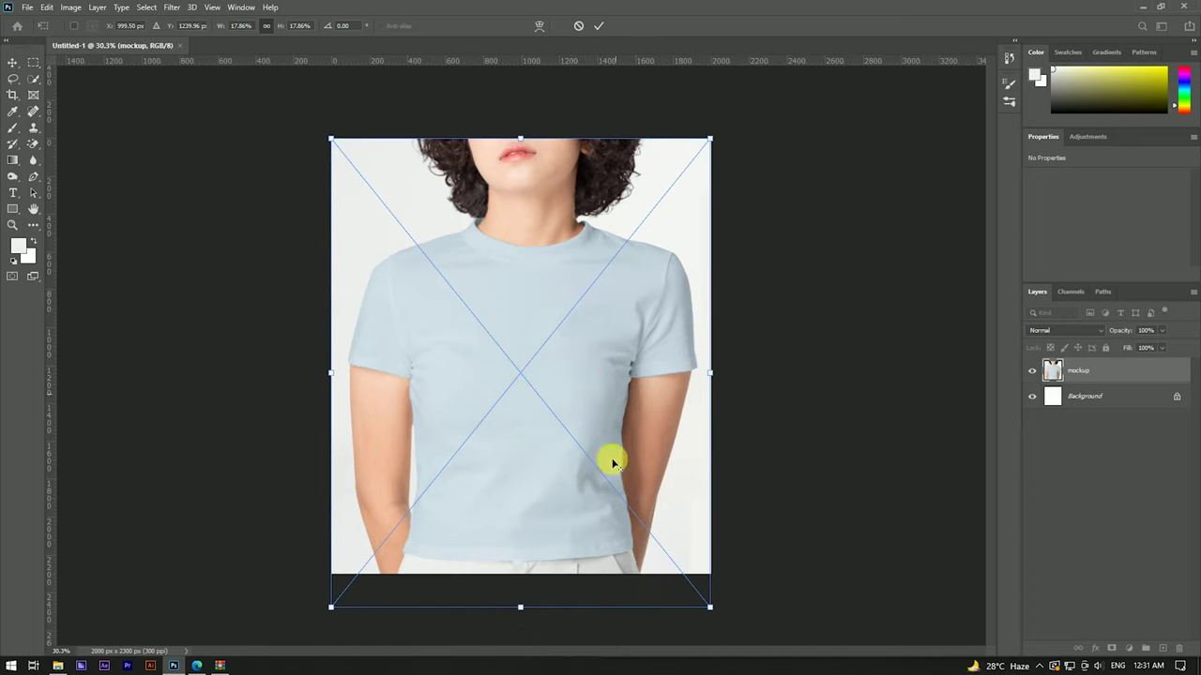
pyautogui.moveTo(522, 606); pyautogui.dragTo(525, 614)
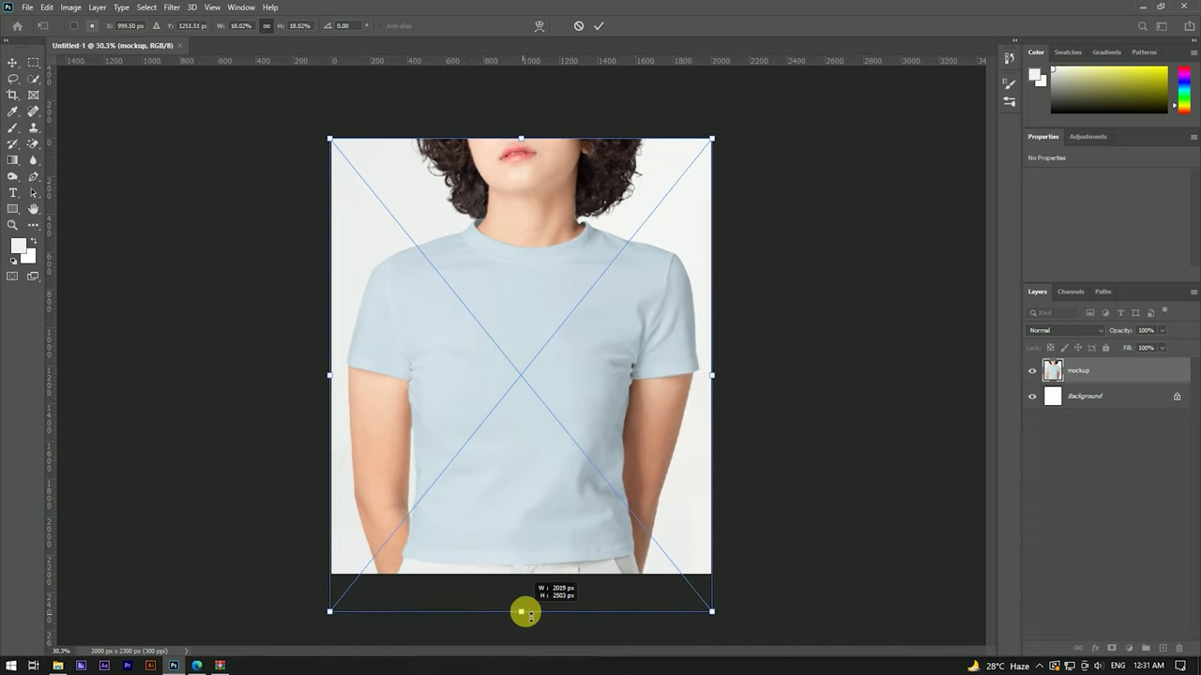
pyautogui.click(599, 26)
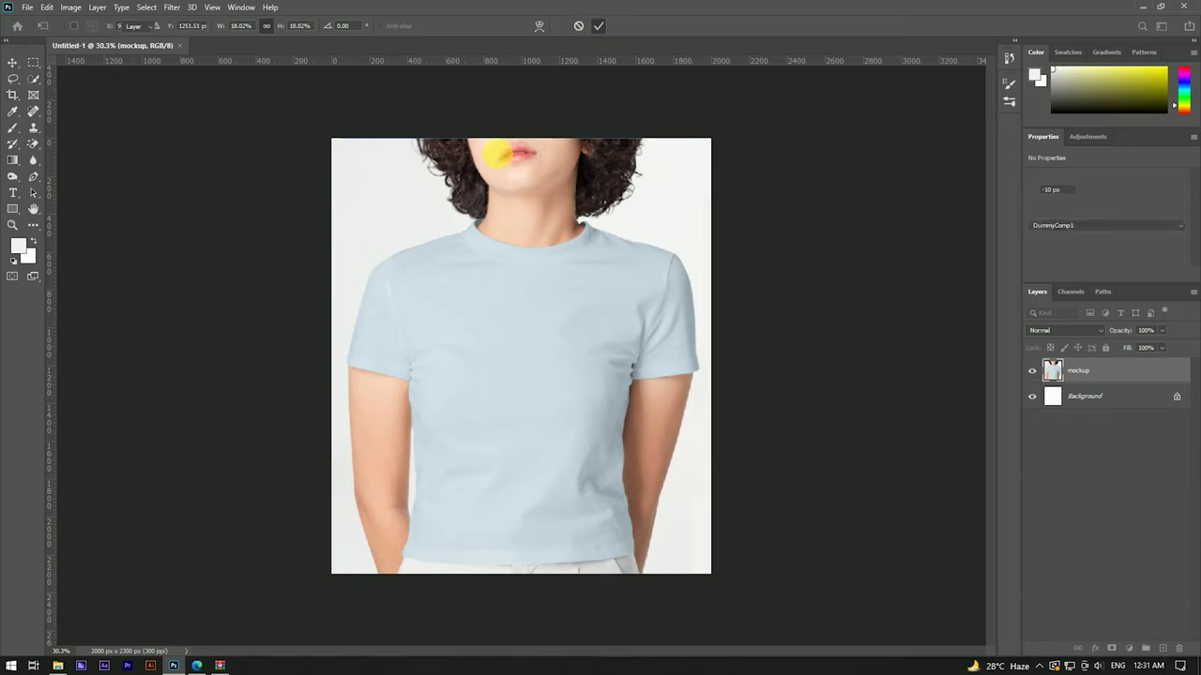
# Unlock and delete the white Background layer, leaving the mockup as the only layer
pyautogui.click(1110, 423)
pyautogui.click(1179, 398)
pyautogui.click(1179, 648)
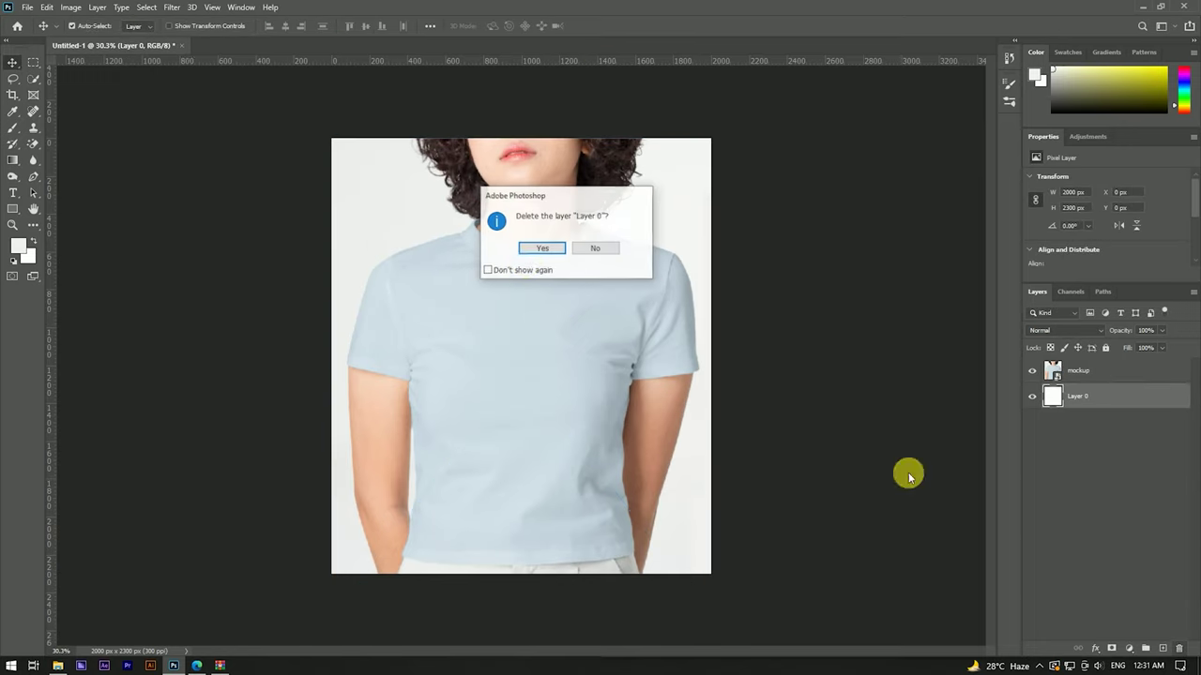
pyautogui.click(543, 248)
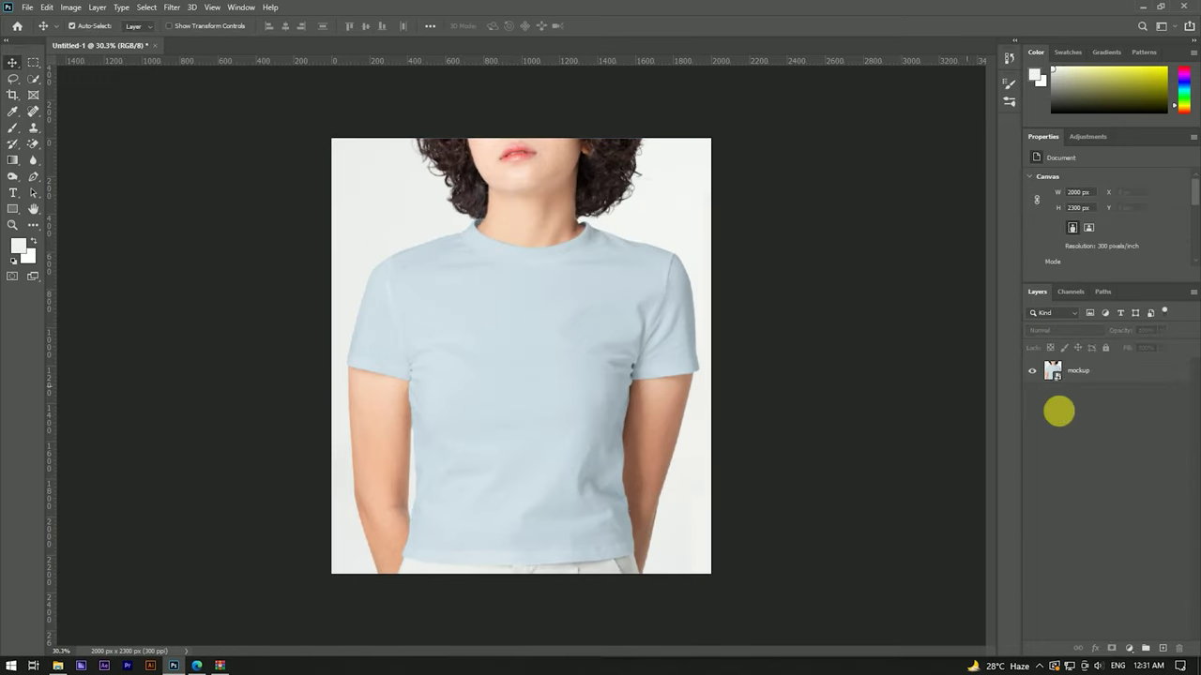
pyautogui.click(1104, 380)
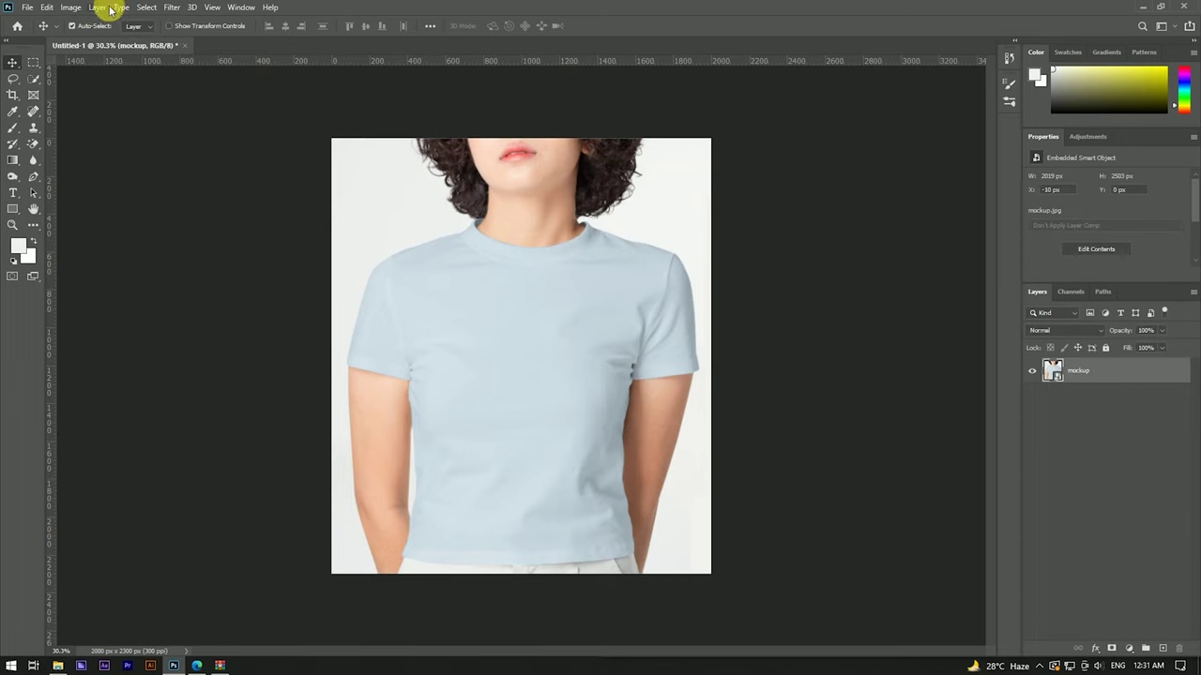
pyautogui.click(175, 185)
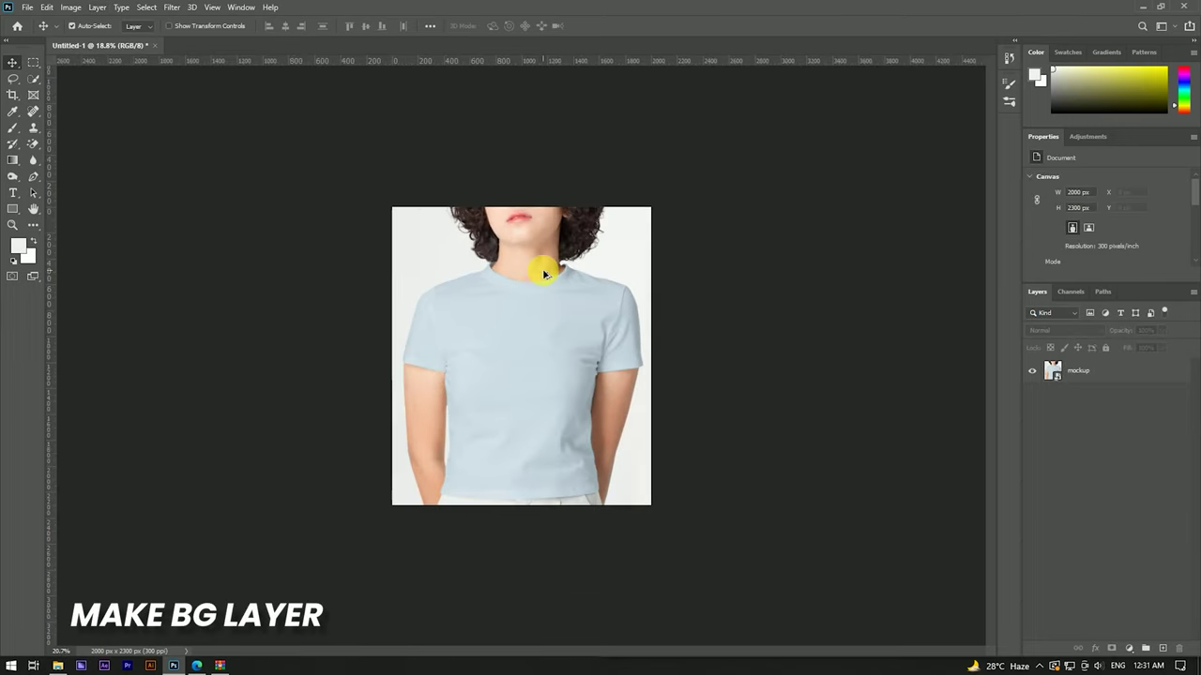
# Convert the mockup layer with Layer > New > Background from Layer
pyautogui.scroll(2, 501, 284)
pyautogui.scroll(-1, 501, 284)
pyautogui.click(511, 258)
pyautogui.click(98, 8)
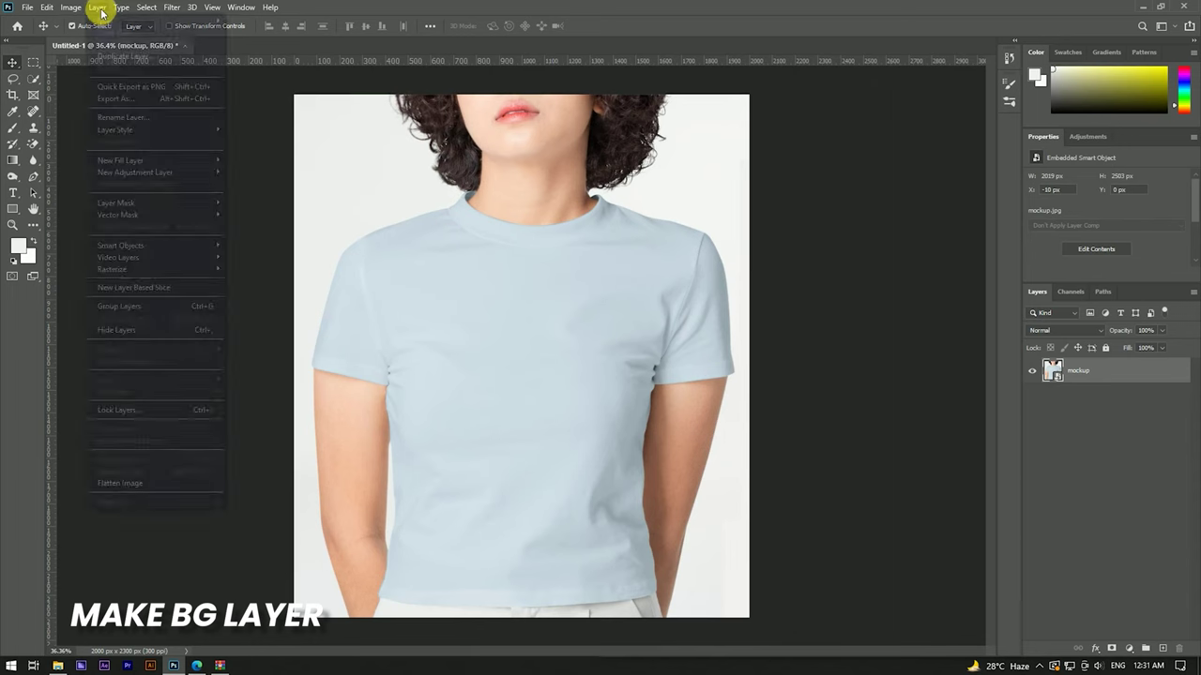
pyautogui.moveTo(106, 20)
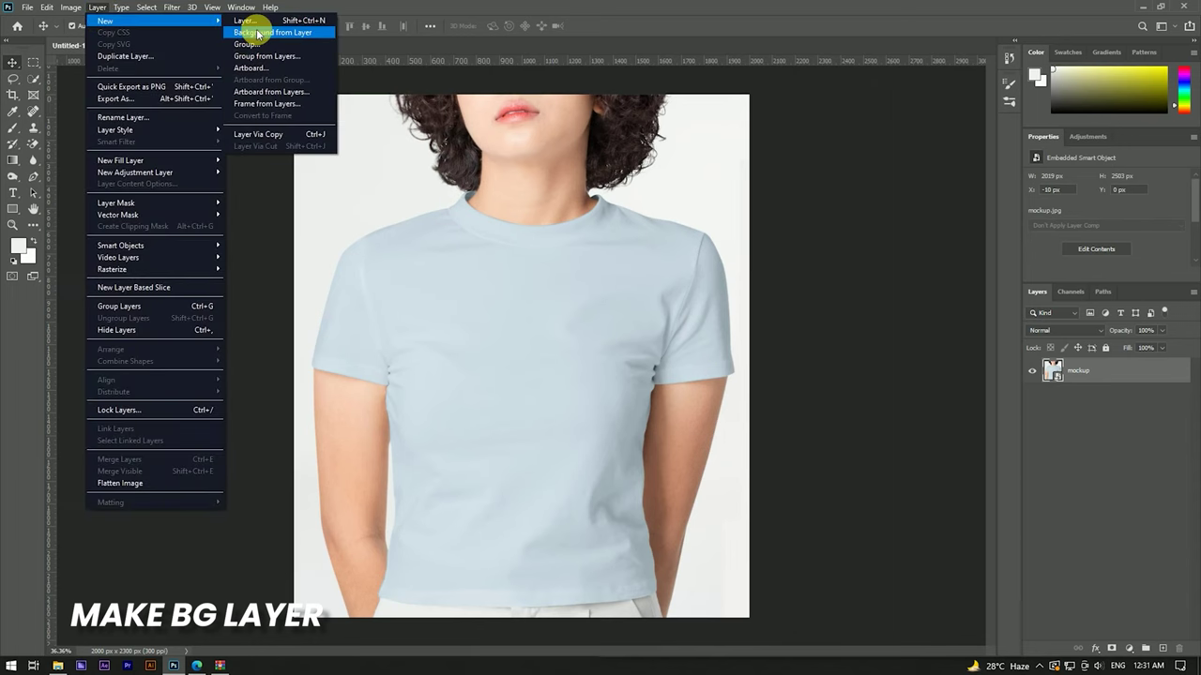
pyautogui.click(258, 33)
# Duplicate the Background layer as 'Background copy'
pyautogui.scroll(5, 563, 222)
pyautogui.scroll(3, 547, 522)
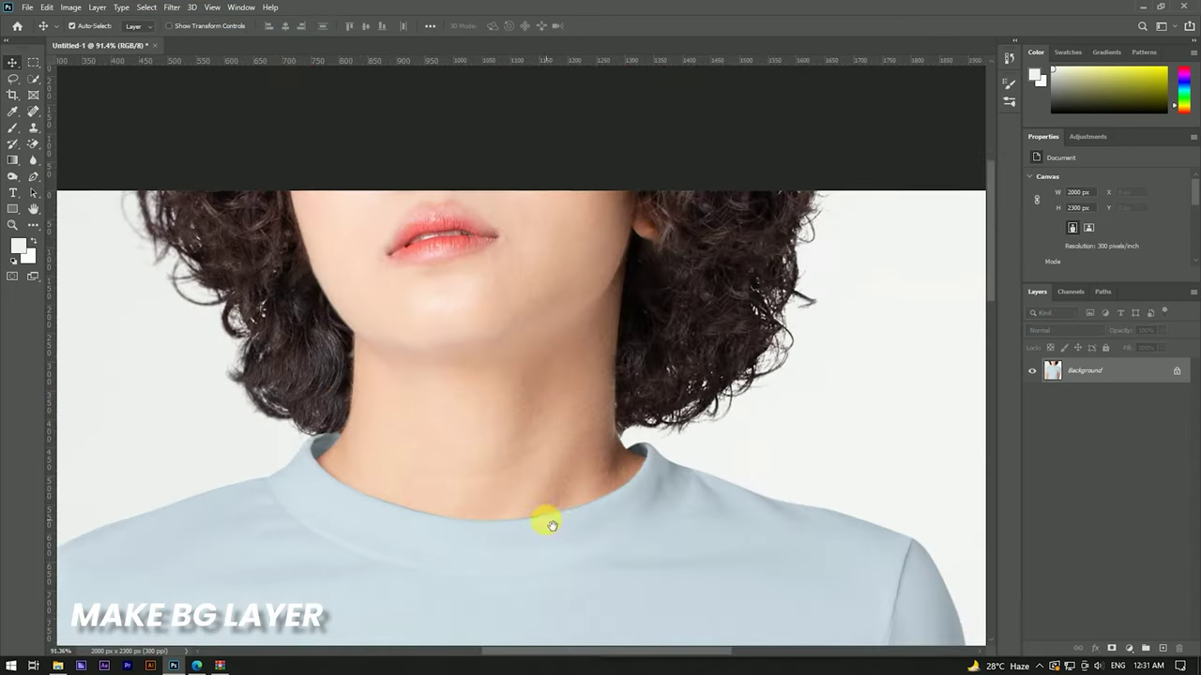
pyautogui.scroll(-3, 496, 268)
pyautogui.scroll(-2, 461, 260)
pyautogui.scroll(1, 550, 326)
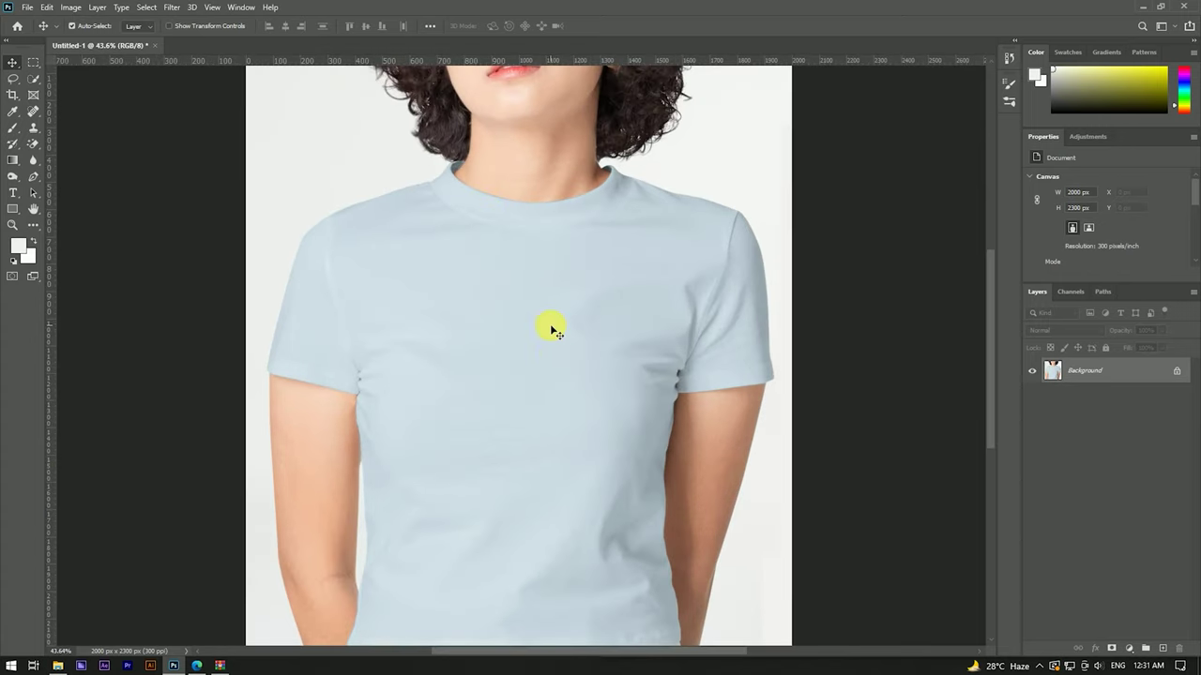
pyautogui.scroll(-2, 559, 333)
pyautogui.scroll(-1, 561, 338)
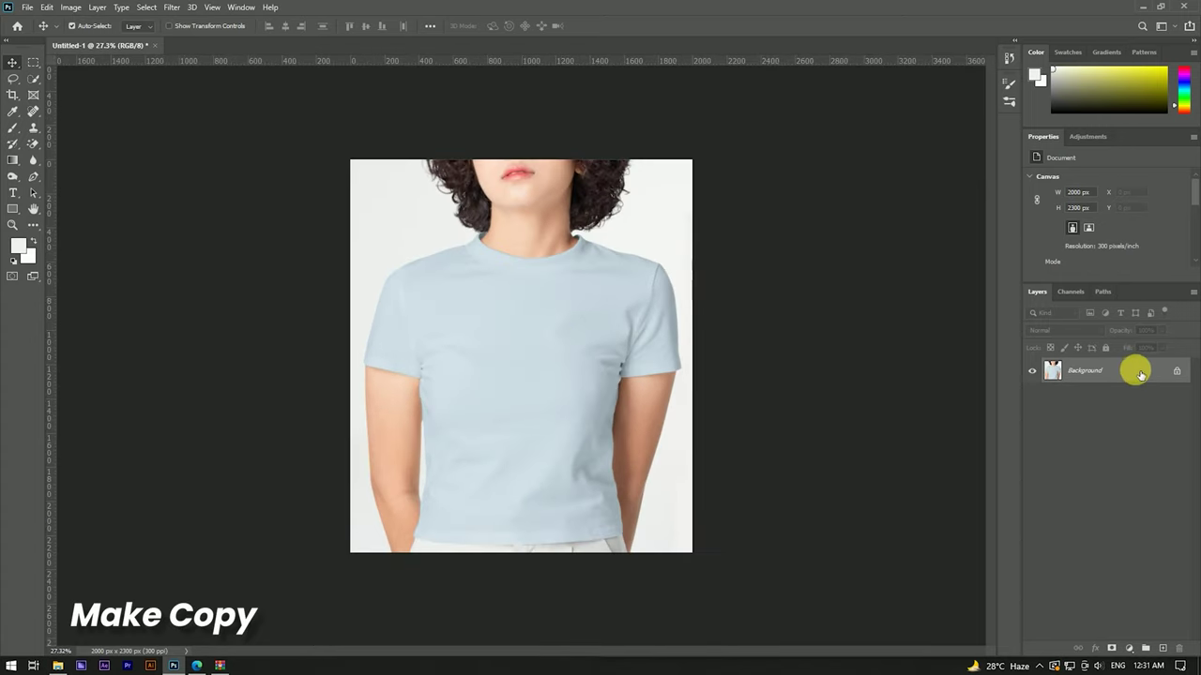
pyautogui.moveTo(1152, 385); pyautogui.dragTo(1163, 649)
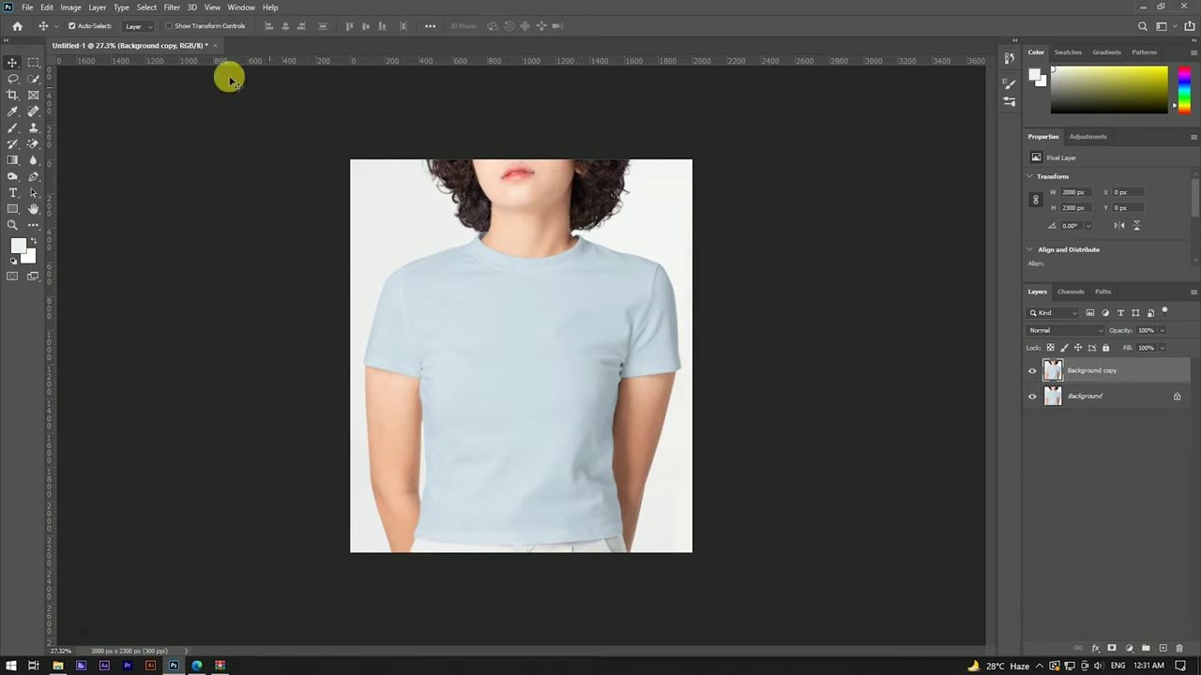
# Apply a 3.3 px High Pass filter to the copy and blend it in Overlay
pyautogui.click(172, 8)
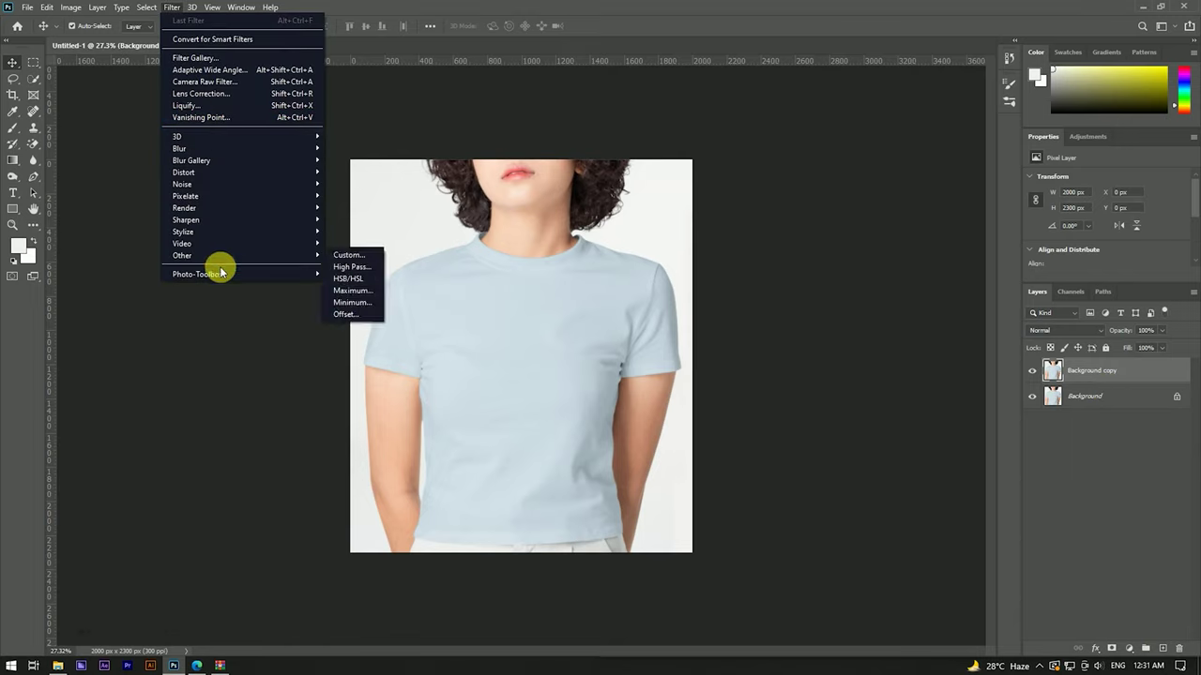
pyautogui.moveTo(183, 255)
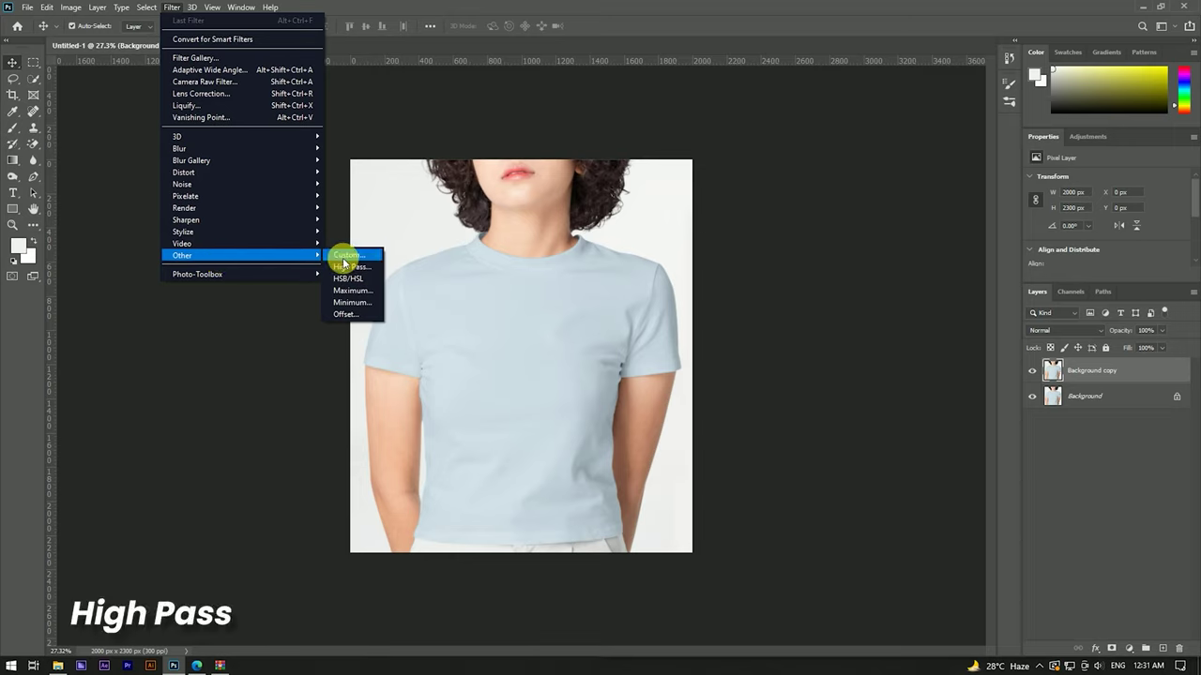
pyautogui.click(342, 264)
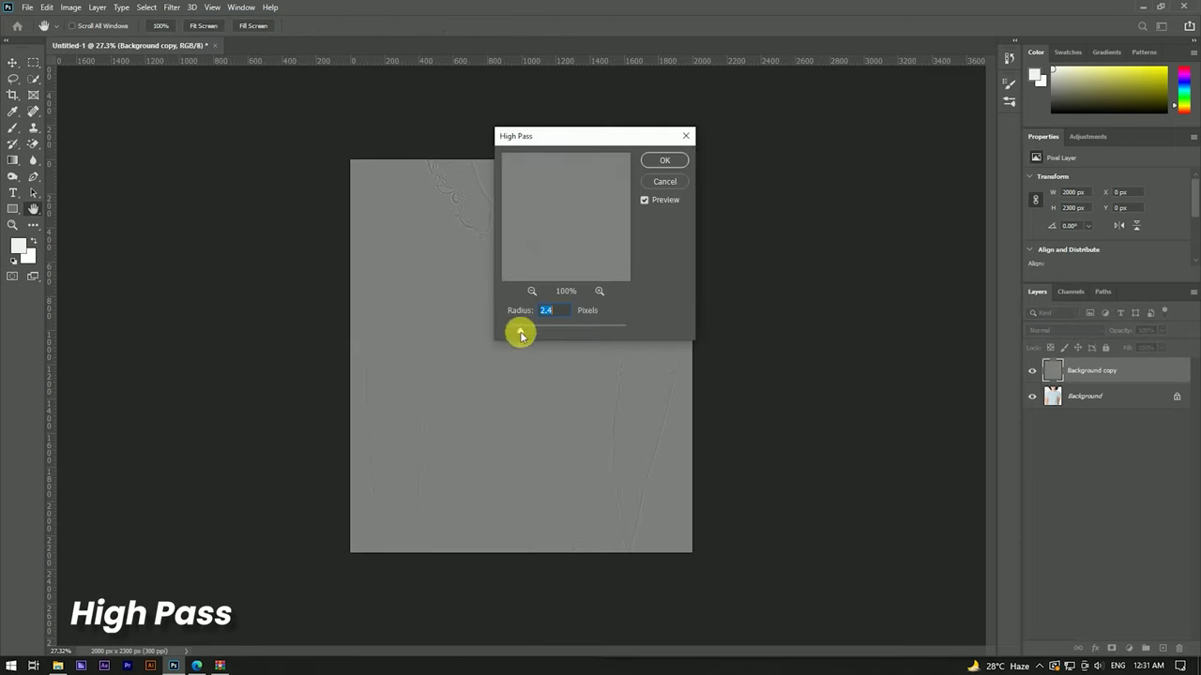
pyautogui.click(663, 159)
pyautogui.click(1051, 330)
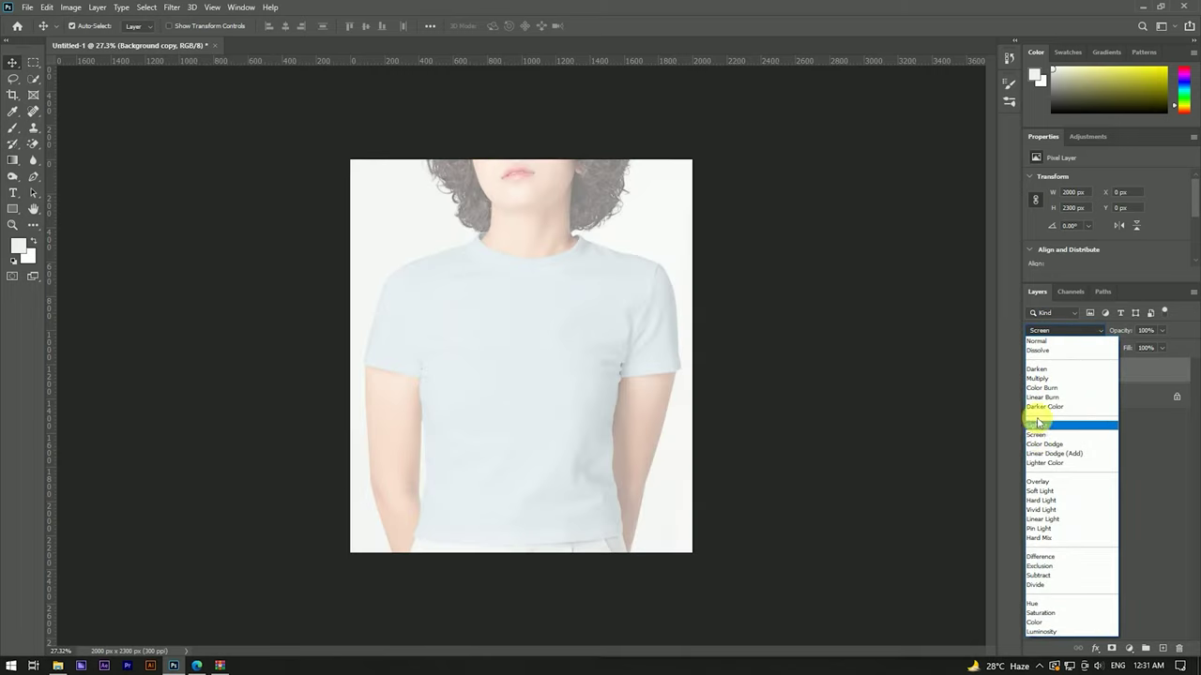
pyautogui.click(1039, 483)
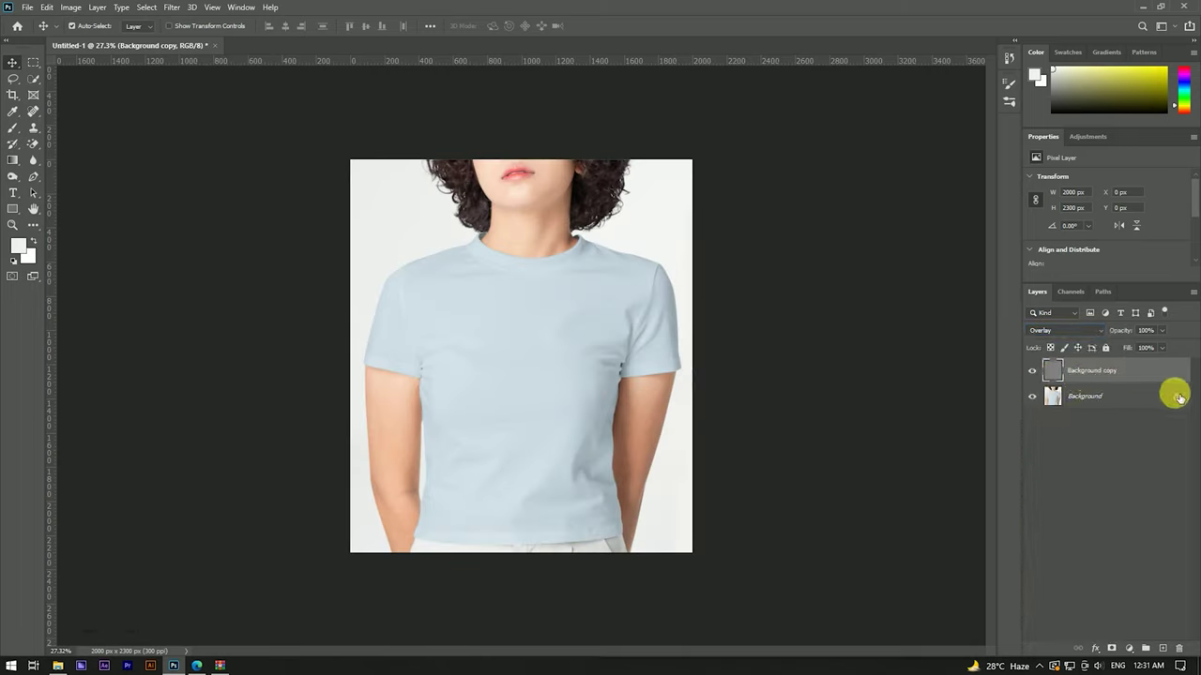
# Unlock the Background into Layer 0 and select both layers for merging
pyautogui.click(1175, 396)
pyautogui.keyDown('shift'); pyautogui.click(1135, 371); pyautogui.keyUp('shift')
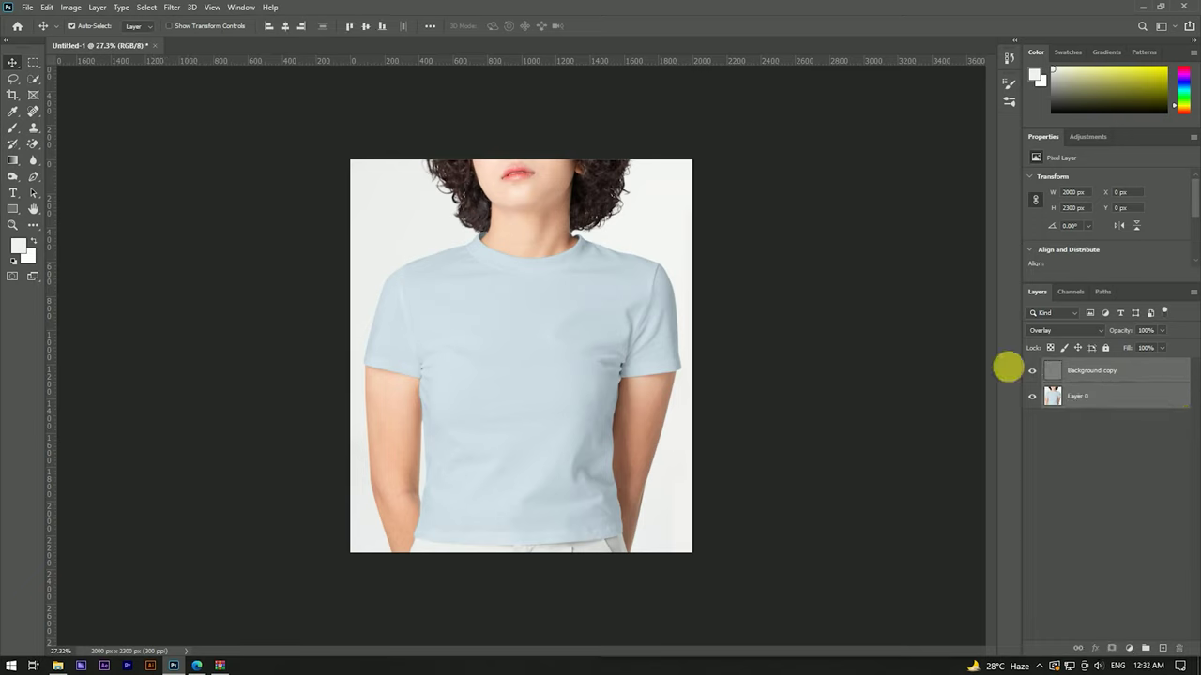
pyautogui.rightClick(1131, 374)
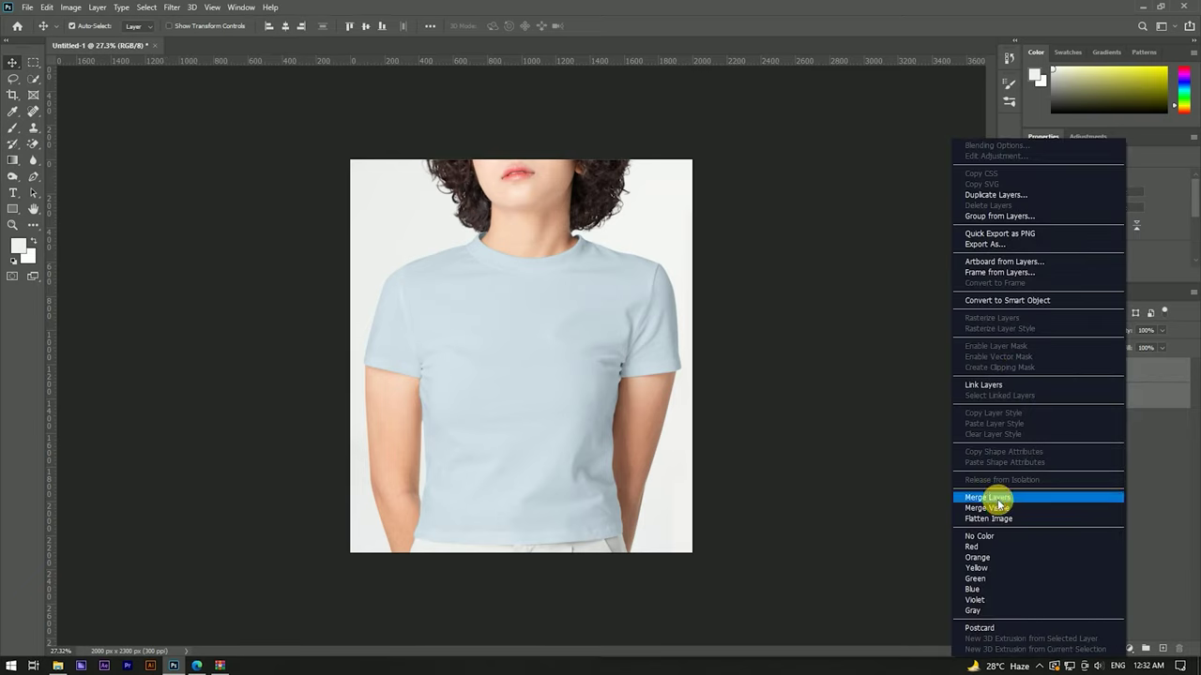
# Merge the High Pass copy into the photo as a locked Background layer and start saving
pyautogui.click(987, 497)
pyautogui.click(98, 7)
pyautogui.moveTo(105, 19)
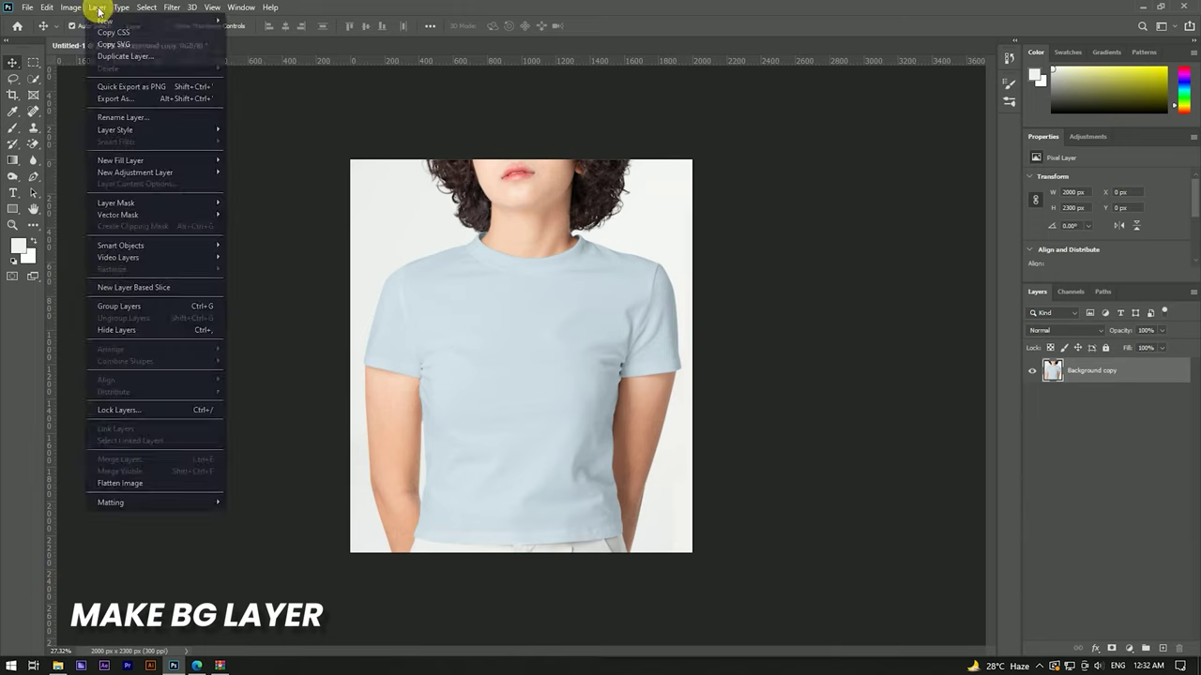
pyautogui.click(239, 32)
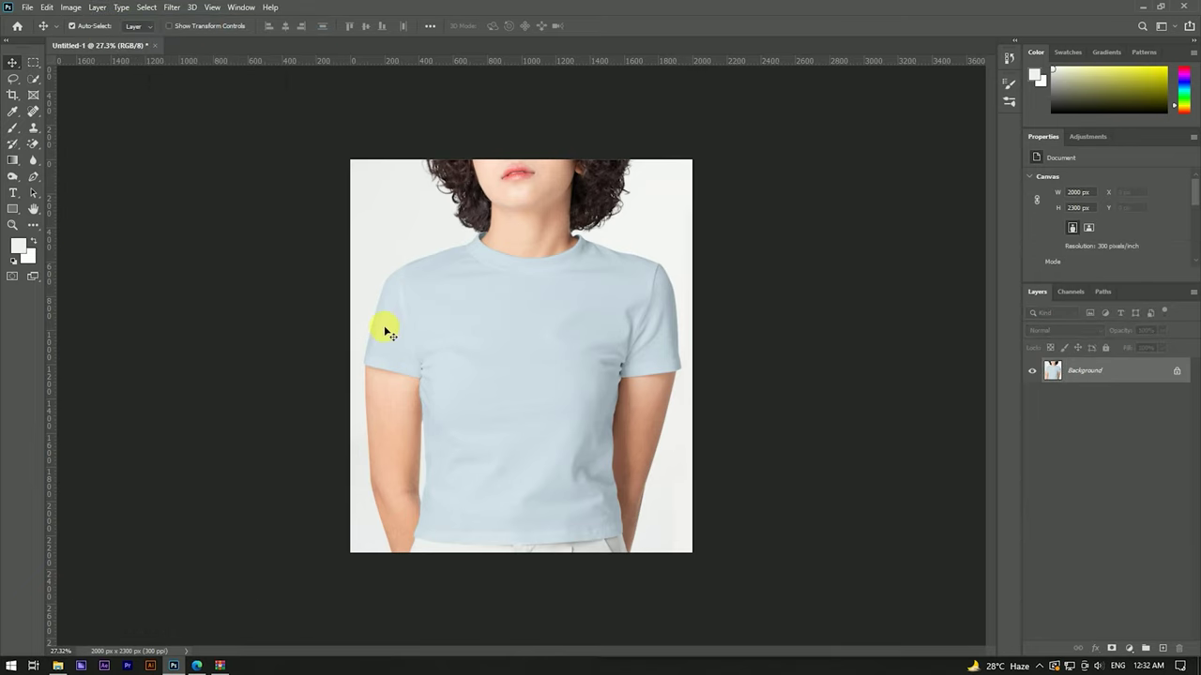
pyautogui.hotkey('ctrl', 's')
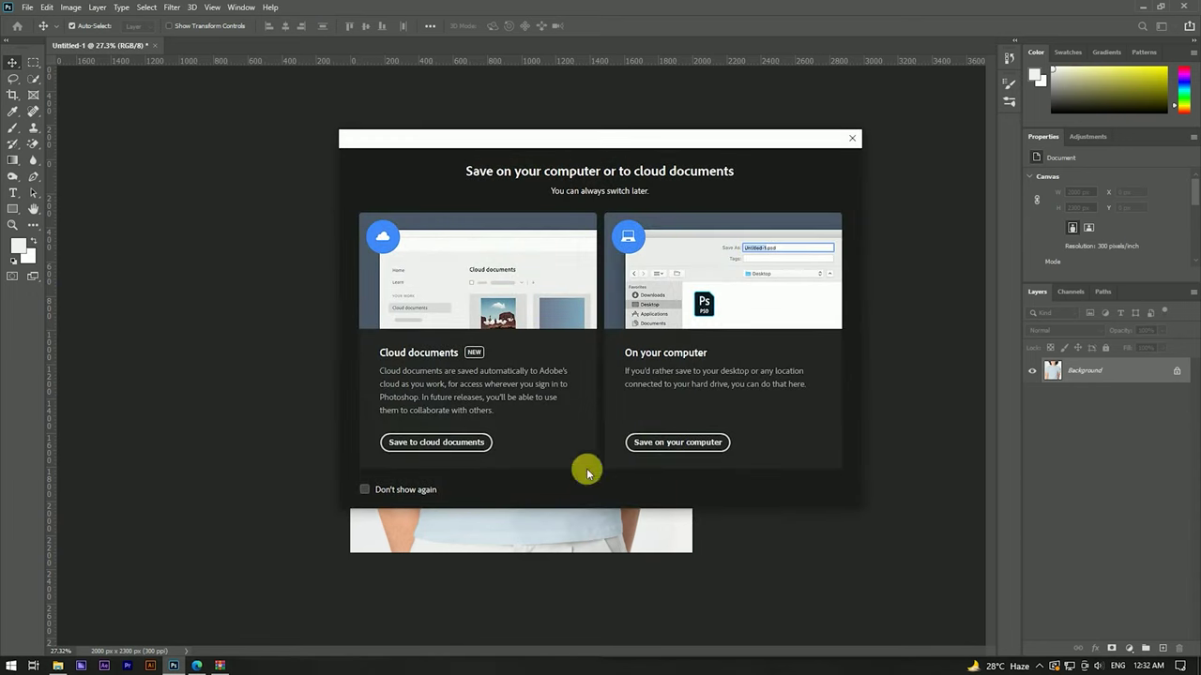
# Point the save location to the Logo Placing or tshirt folder by pasting its path
pyautogui.click(654, 443)
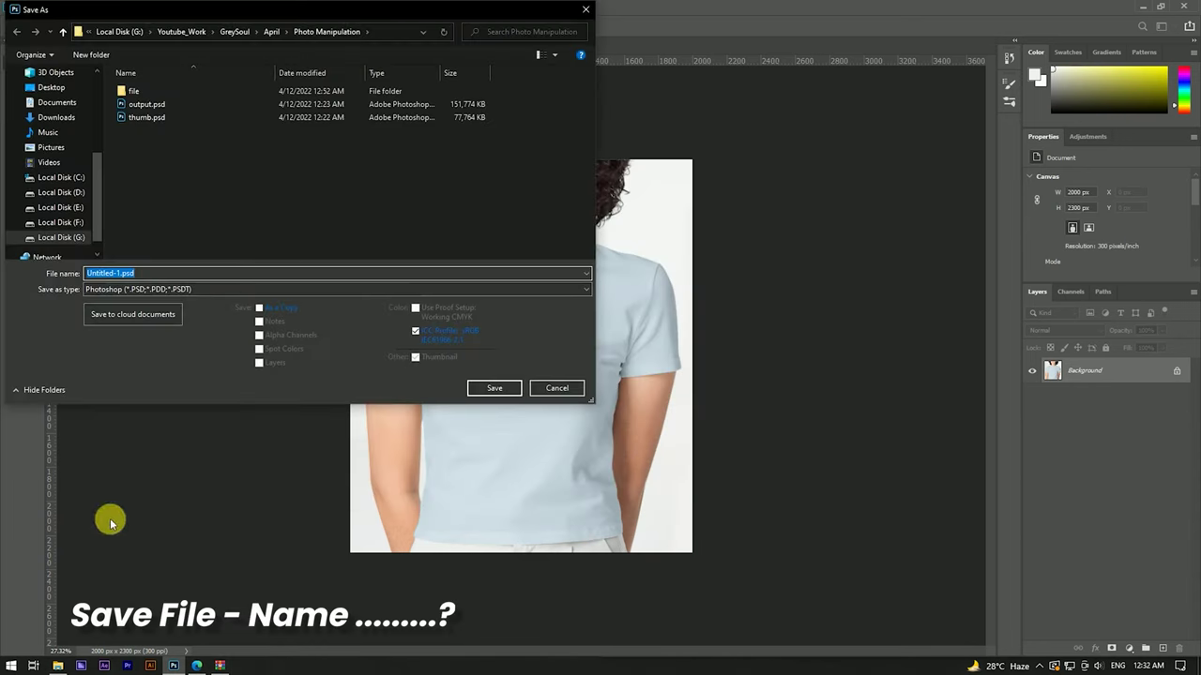
pyautogui.click(53, 667)
pyautogui.click(971, 45)
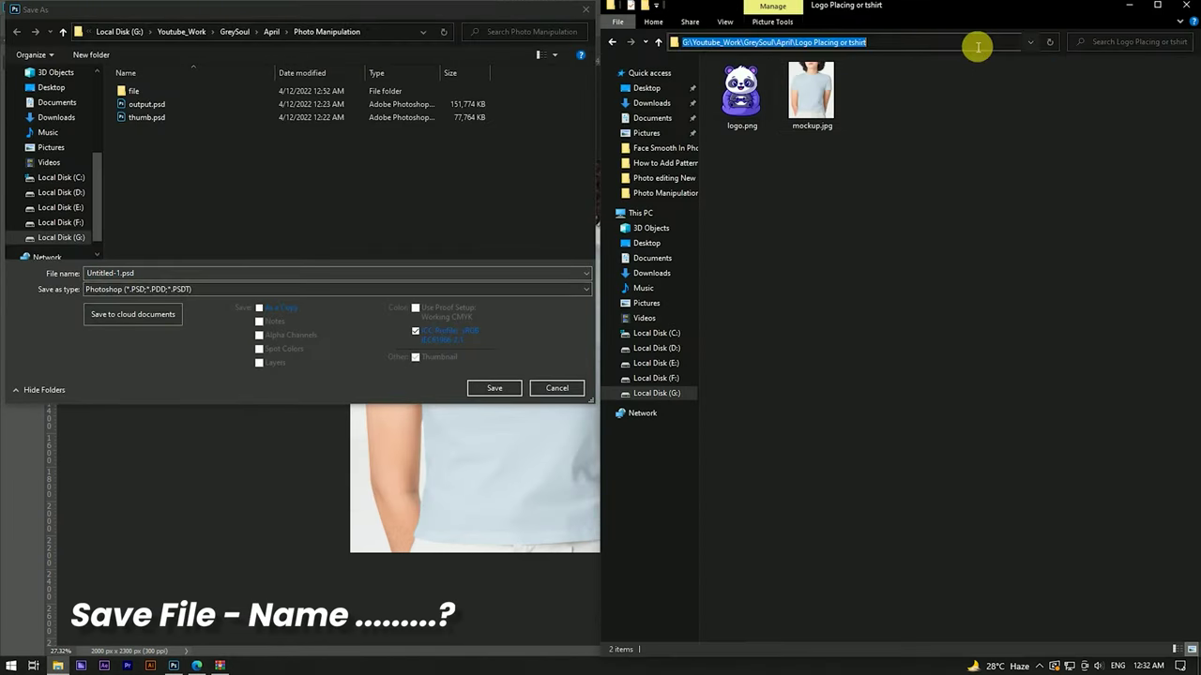
pyautogui.rightClick(841, 42)
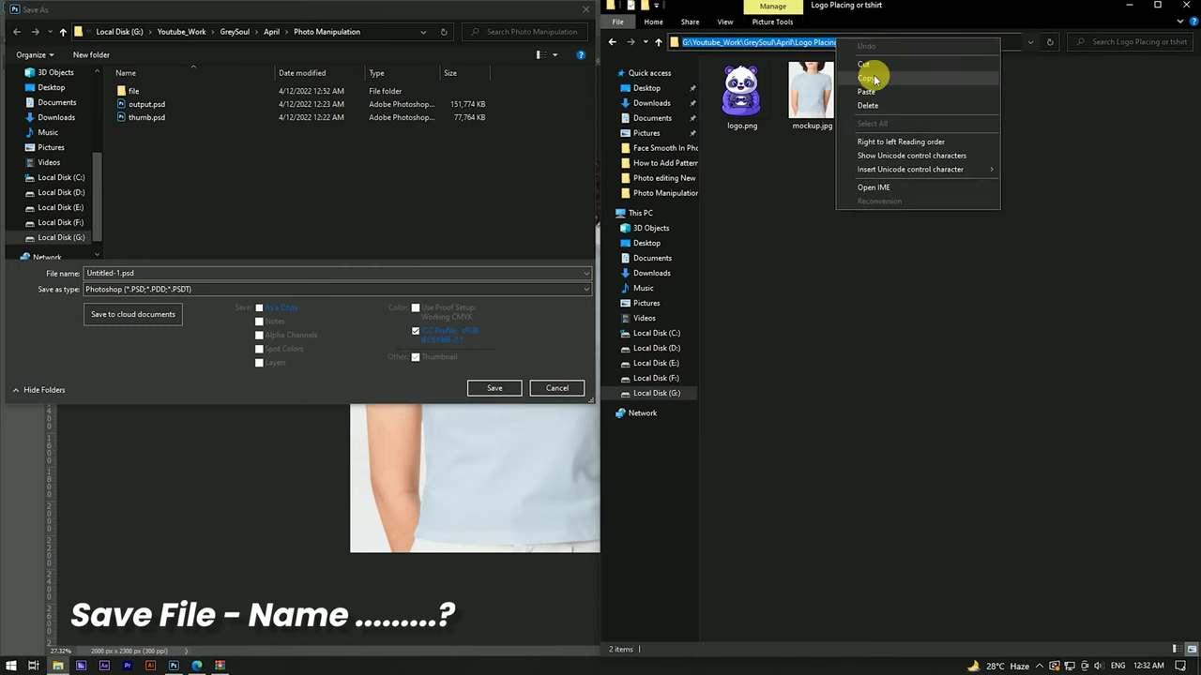
pyautogui.click(873, 79)
pyautogui.click(389, 33)
pyautogui.rightClick(389, 33)
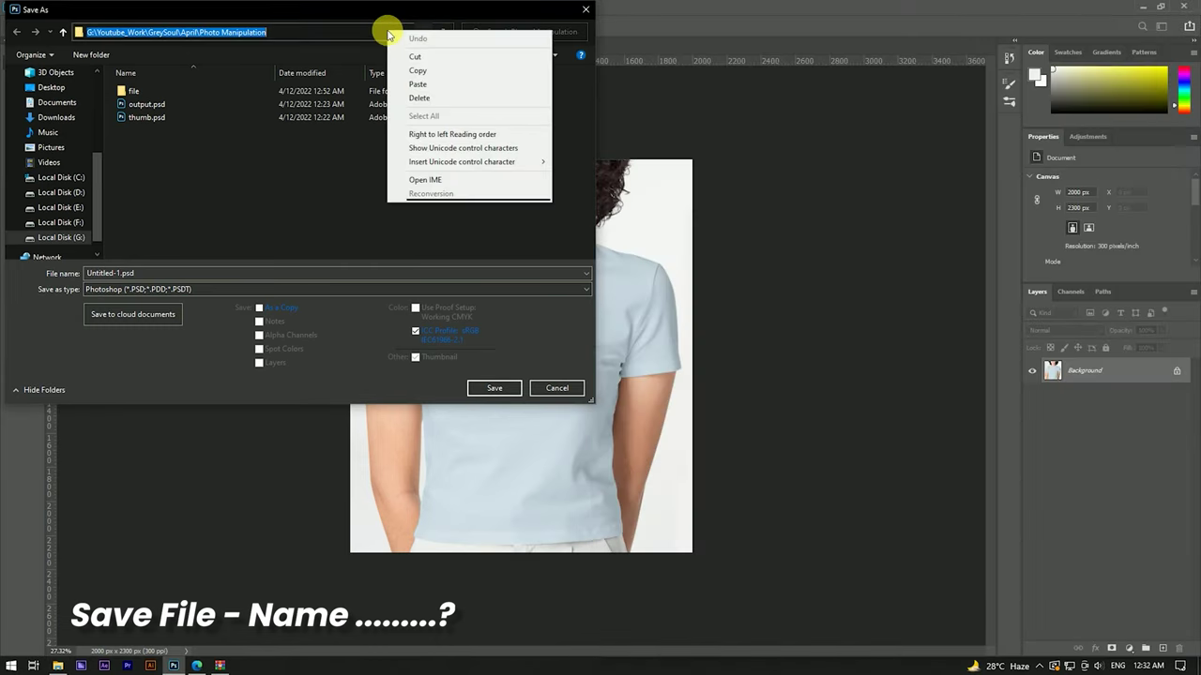
pyautogui.click(418, 84)
pyautogui.click(442, 32)
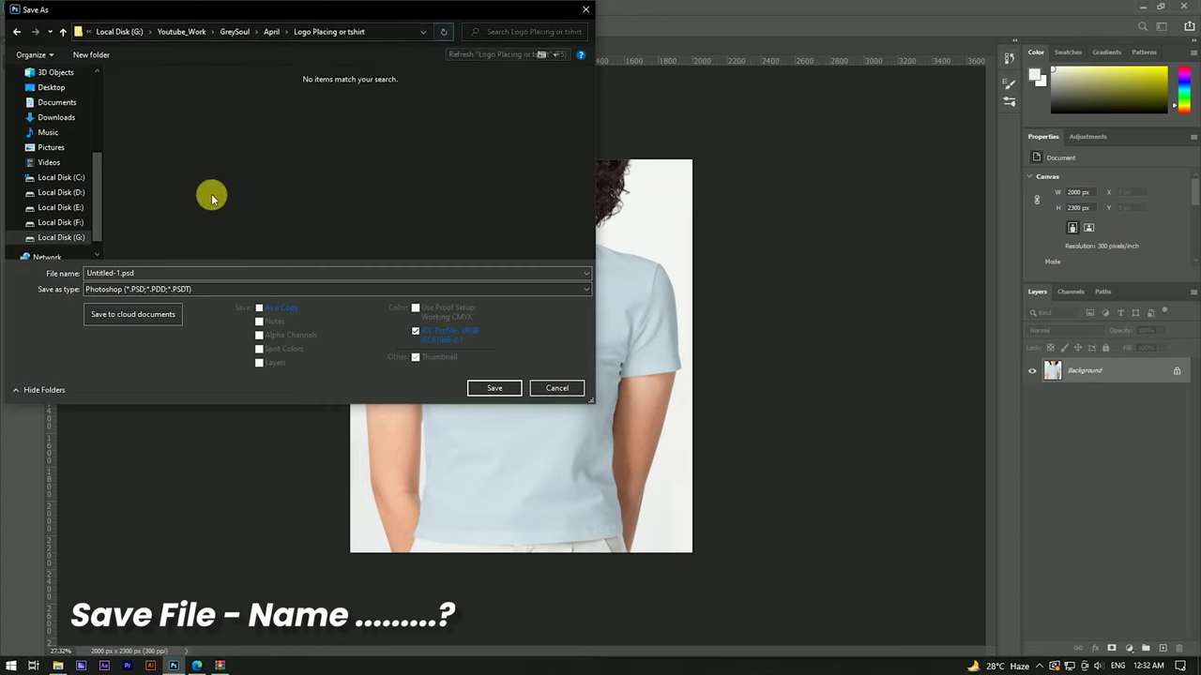
# Name the file mockupdesign.psd and save it
pyautogui.doubleClick(122, 273)
pyautogui.moveTo(123, 273); pyautogui.dragTo(83, 273)
pyautogui.write('mockupdesign')
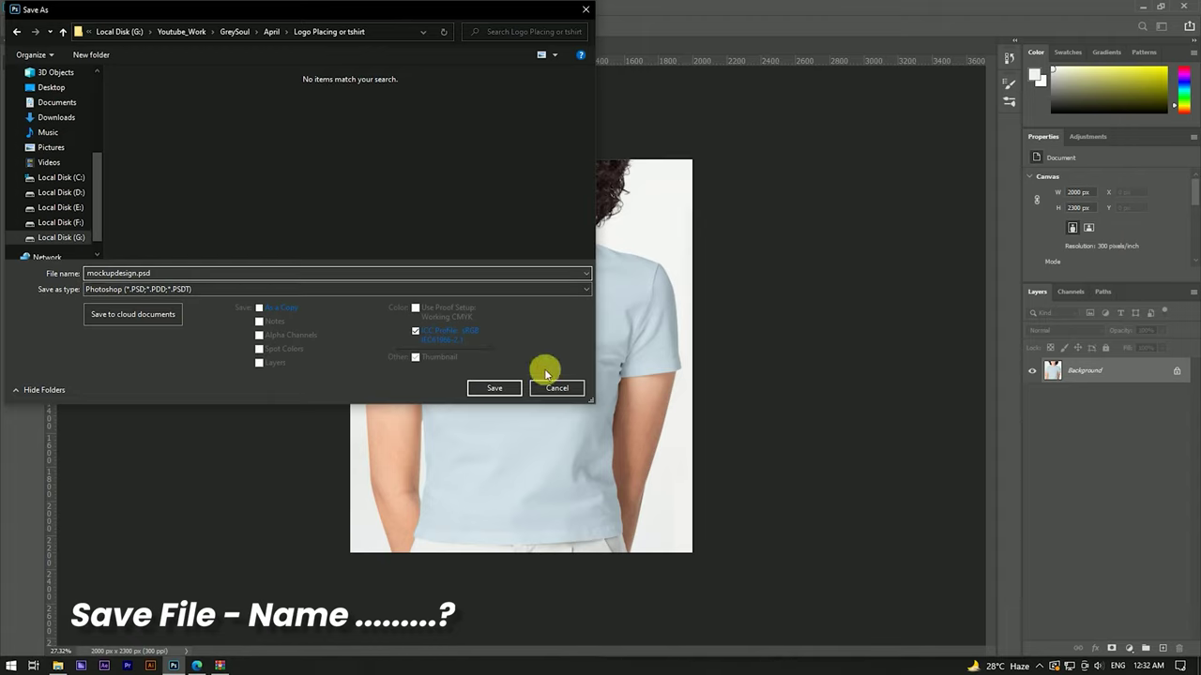
pyautogui.click(511, 388)
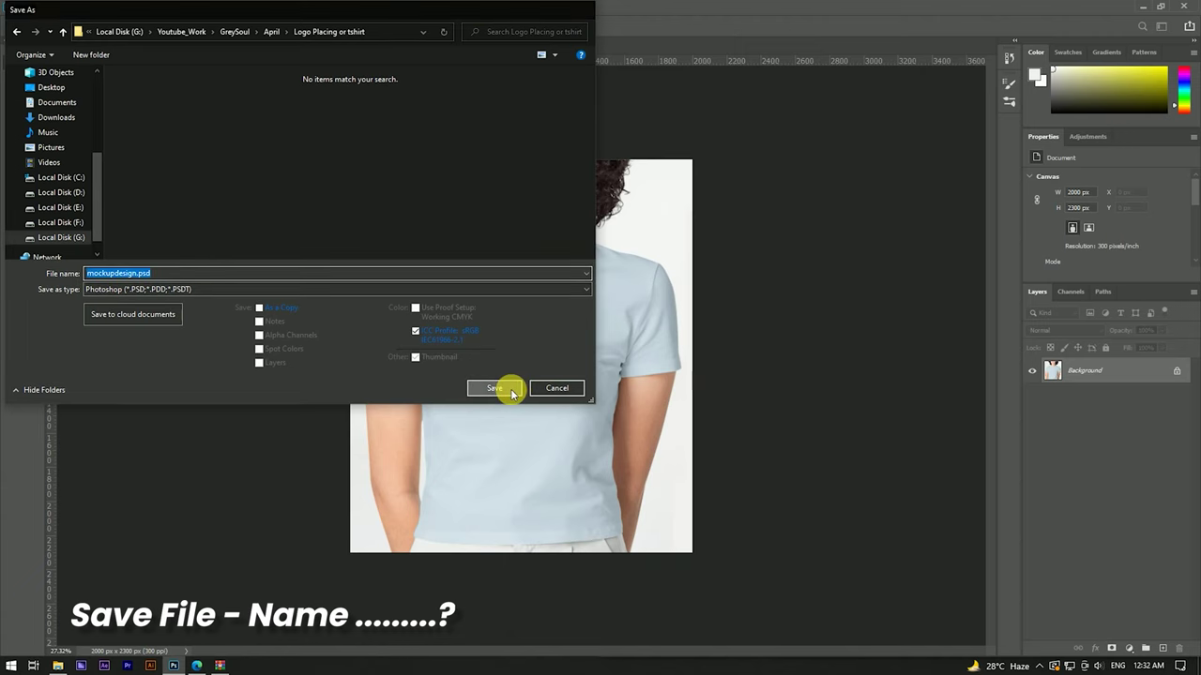
# Place logo.png on the mockup, shrink it to about 10% and move it onto the chest
pyautogui.click(57, 666)
pyautogui.moveTo(749, 97); pyautogui.dragTo(544, 362)
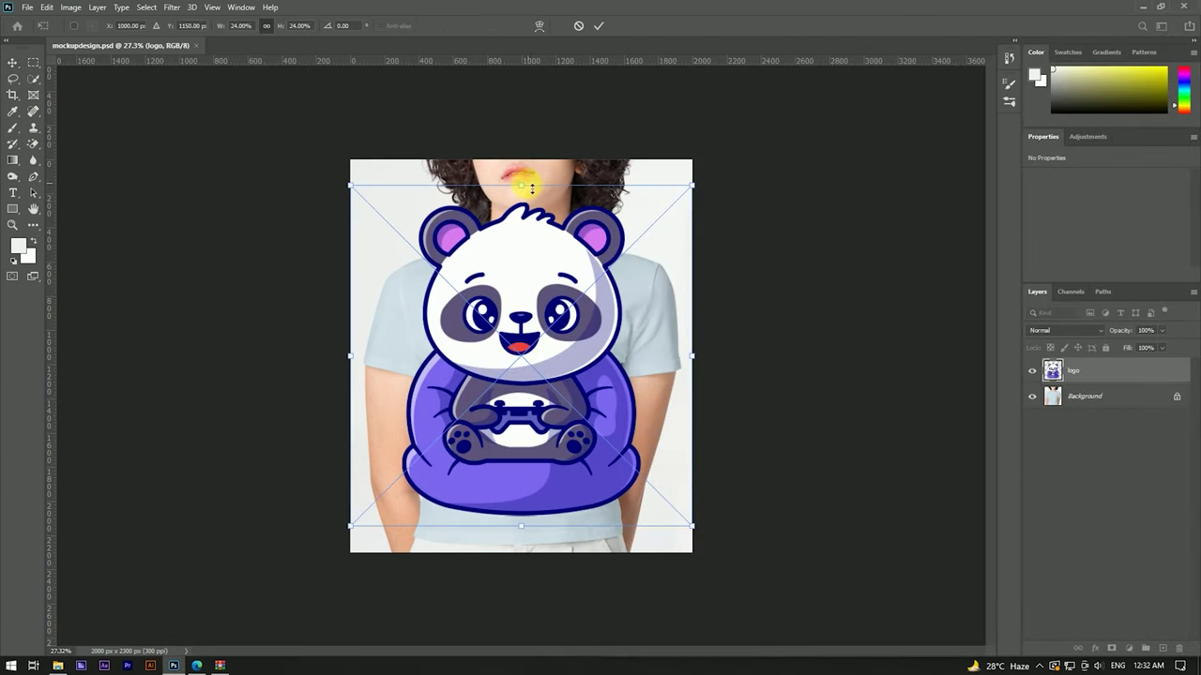
pyautogui.moveTo(532, 188); pyautogui.dragTo(517, 282)
pyautogui.moveTo(544, 338); pyautogui.dragTo(547, 349)
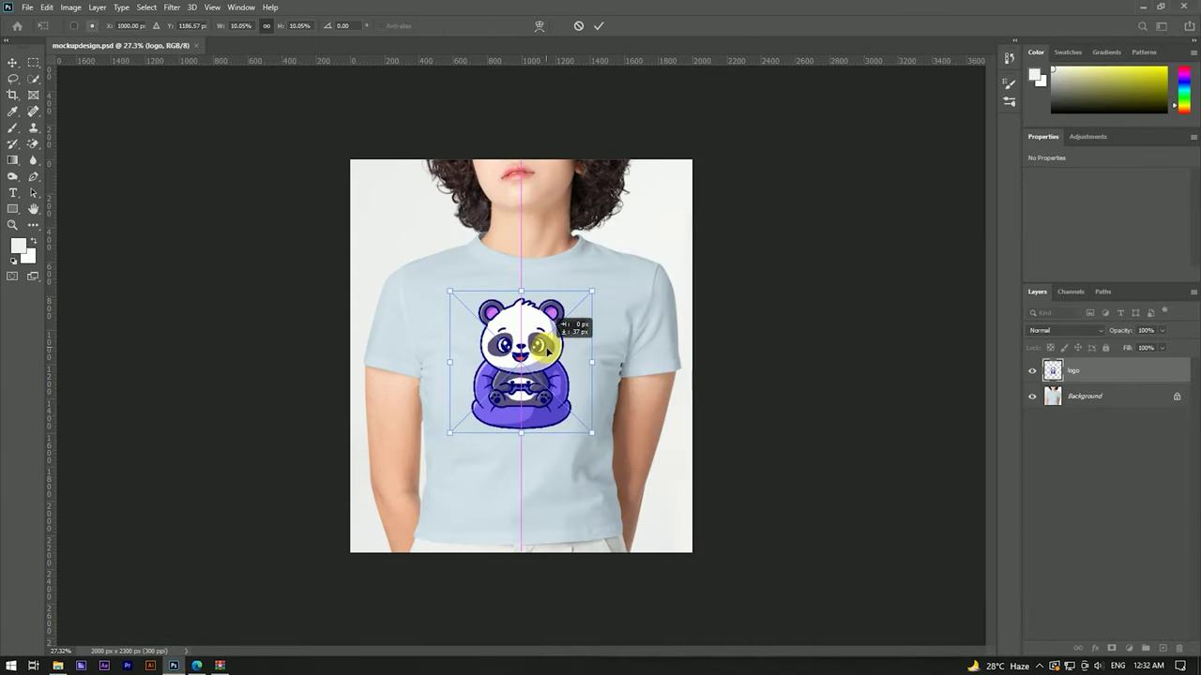
# Enlarge the logo slightly to about 10.5% and commit its placement
pyautogui.scroll(2, 544, 349)
pyautogui.scroll(3, 546, 348)
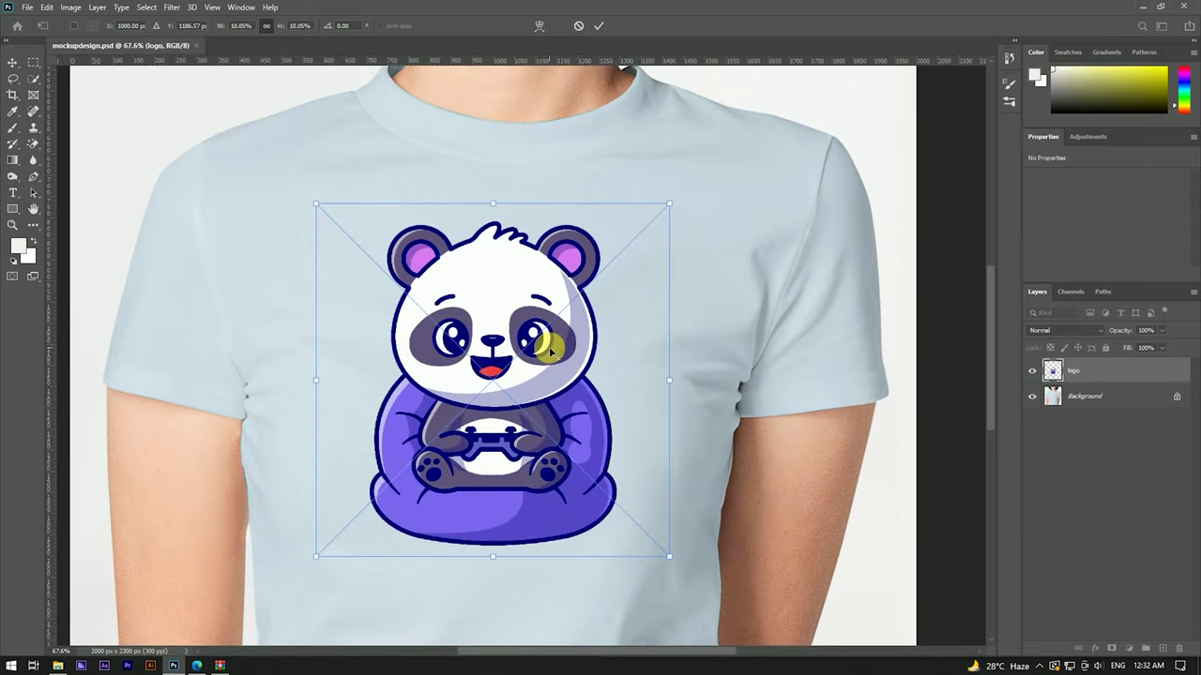
pyautogui.scroll(2, 549, 349)
pyautogui.scroll(-3, 576, 201)
pyautogui.scroll(-2, 577, 214)
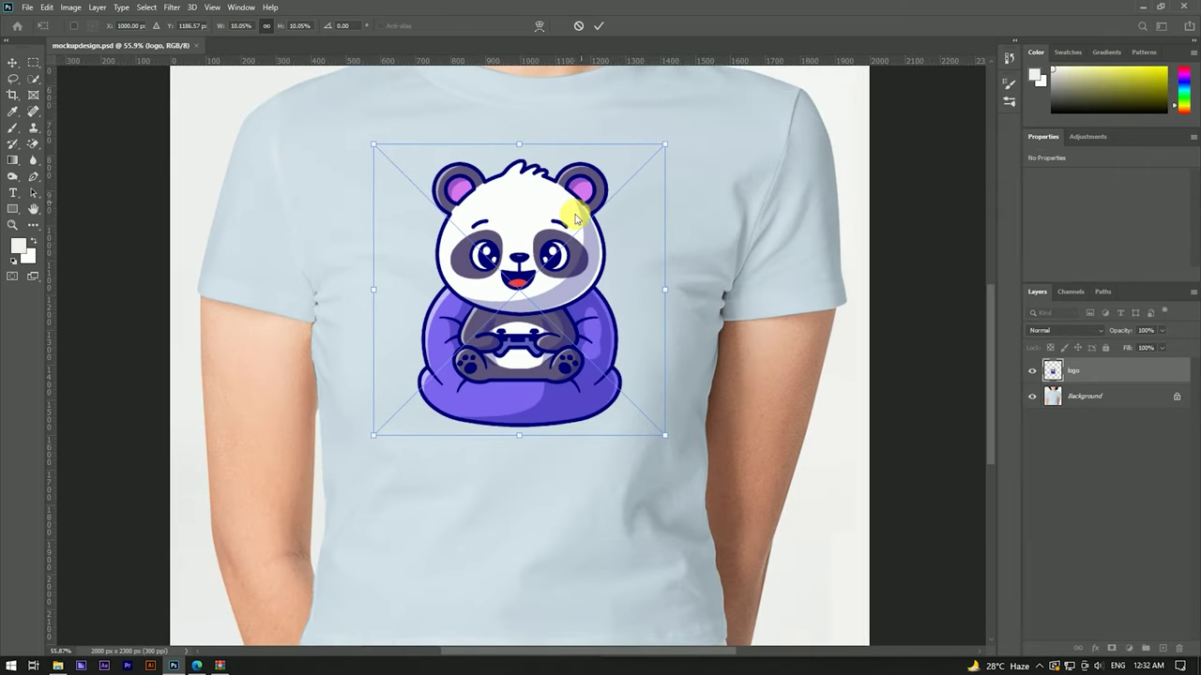
pyautogui.moveTo(528, 147); pyautogui.dragTo(519, 139)
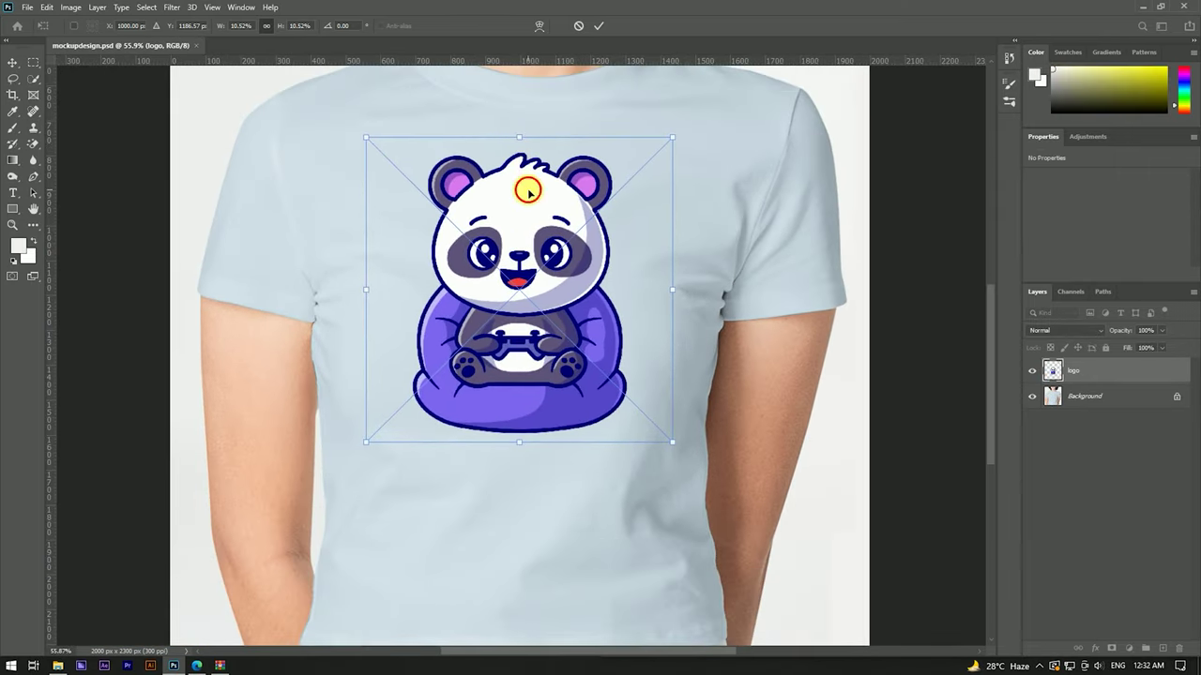
pyautogui.click(597, 28)
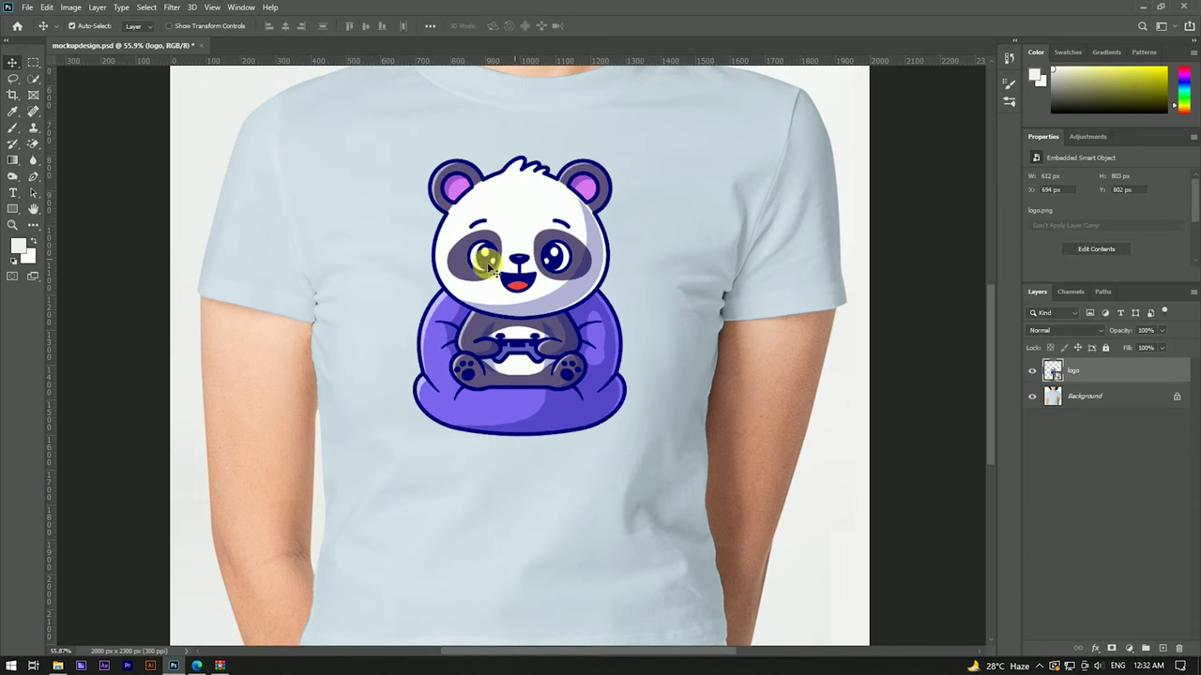
pyautogui.scroll(-2, 539, 245)
pyautogui.scroll(-1, 545, 344)
pyautogui.scroll(4, 546, 345)
pyautogui.scroll(-5, 547, 346)
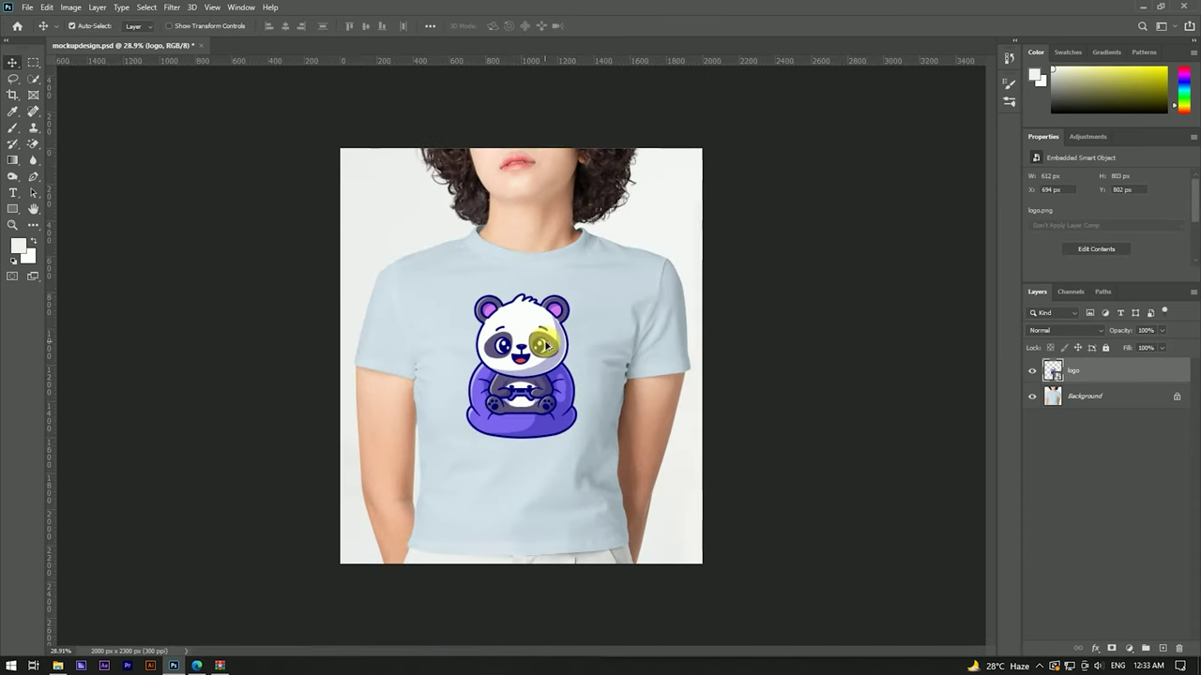
pyautogui.scroll(4, 542, 361)
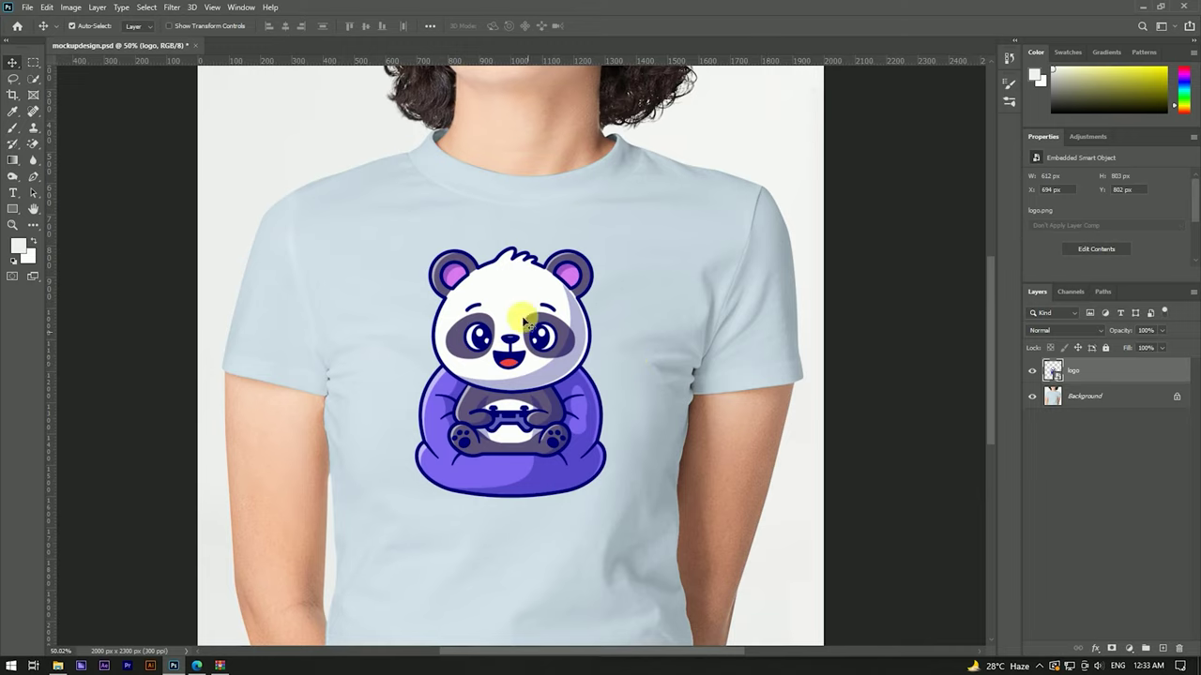
pyautogui.scroll(-3, 525, 321)
pyautogui.scroll(3, 516, 276)
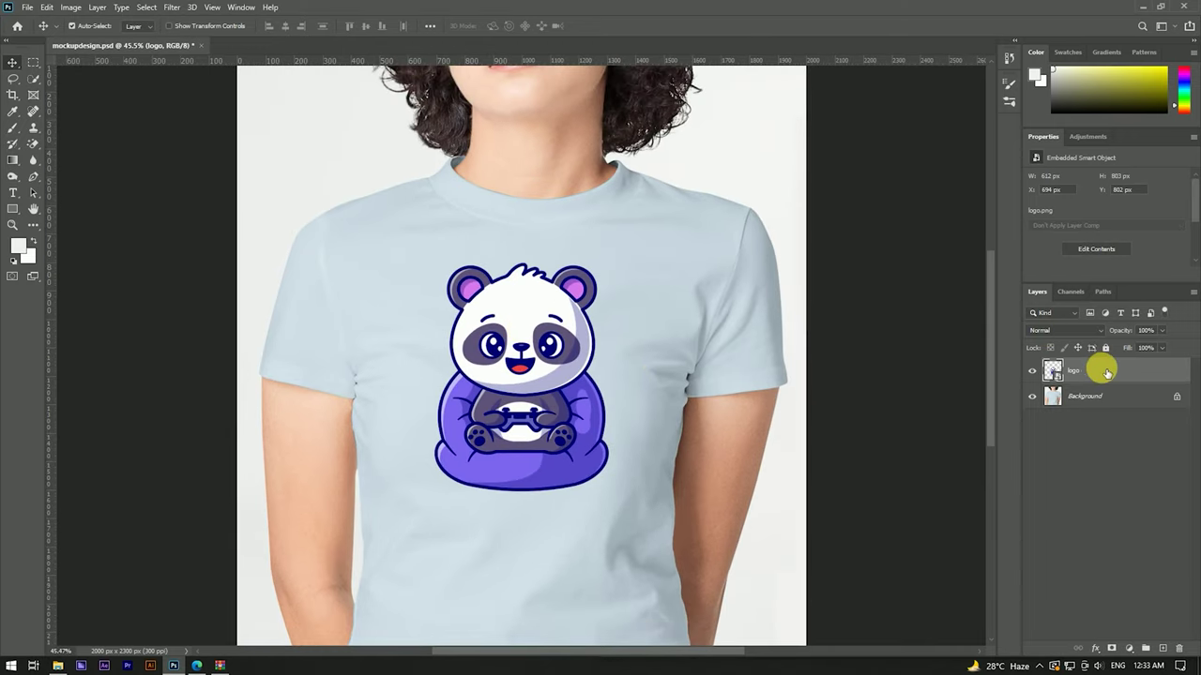
# Apply a Displace filter with vertical scale 7 using mockupdesign.psd as the map
pyautogui.click(172, 8)
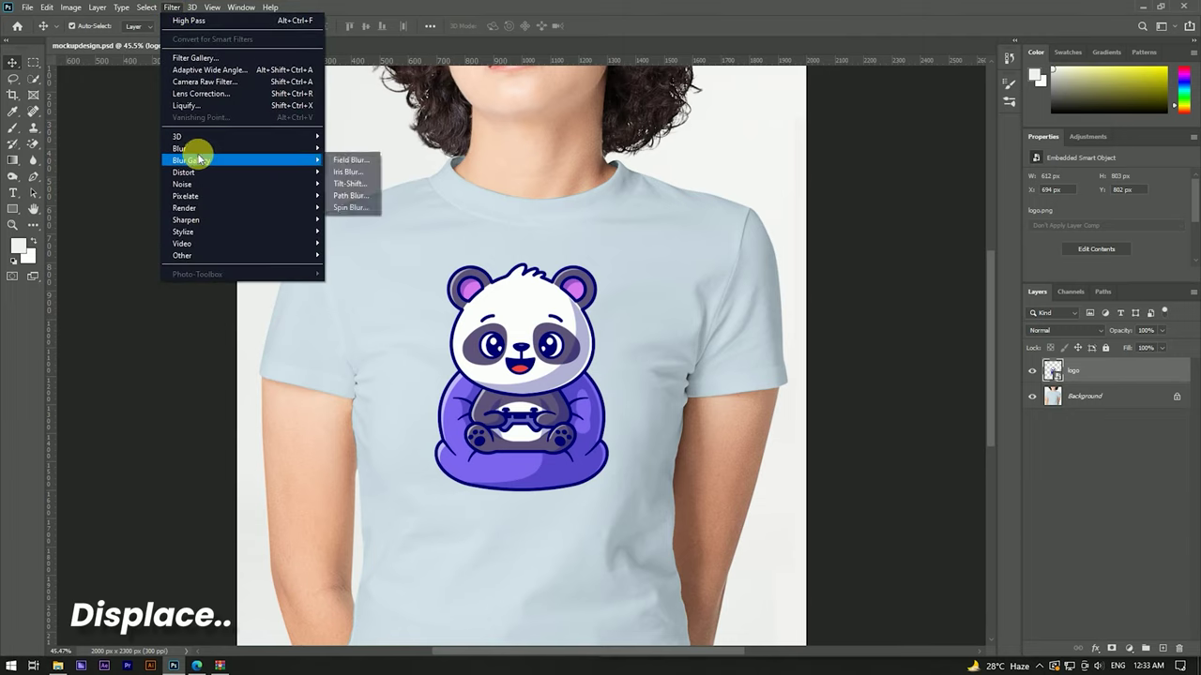
pyautogui.moveTo(184, 173)
pyautogui.click(346, 173)
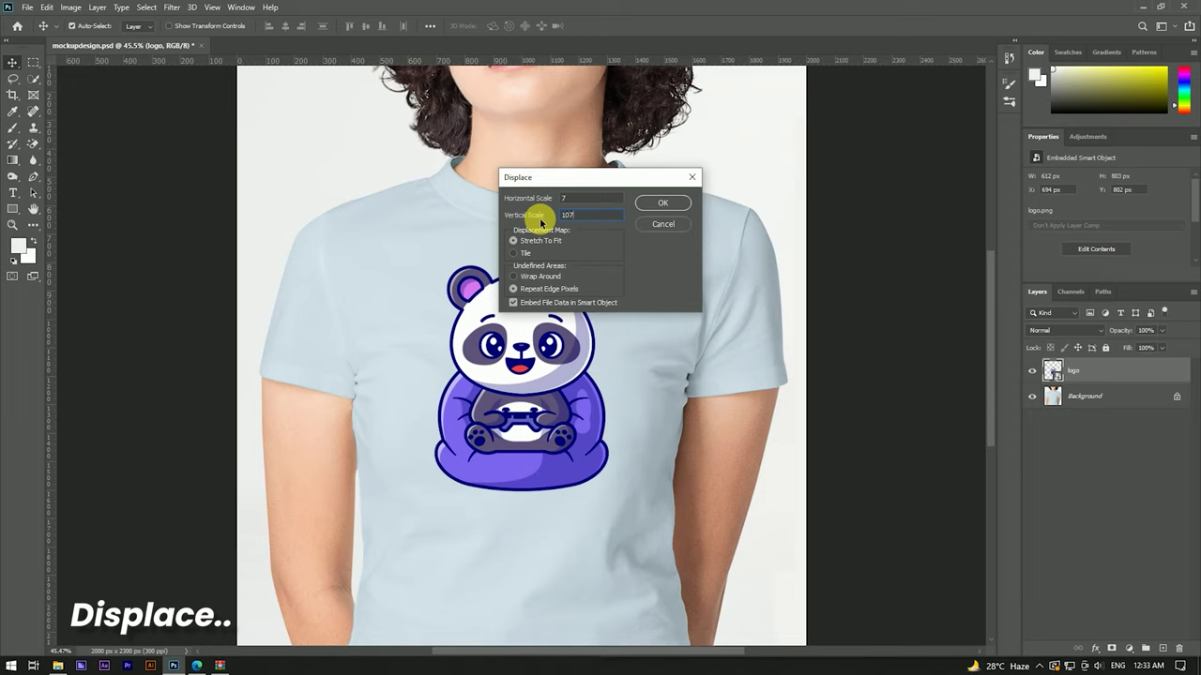
pyautogui.click(537, 216)
pyautogui.write('7')
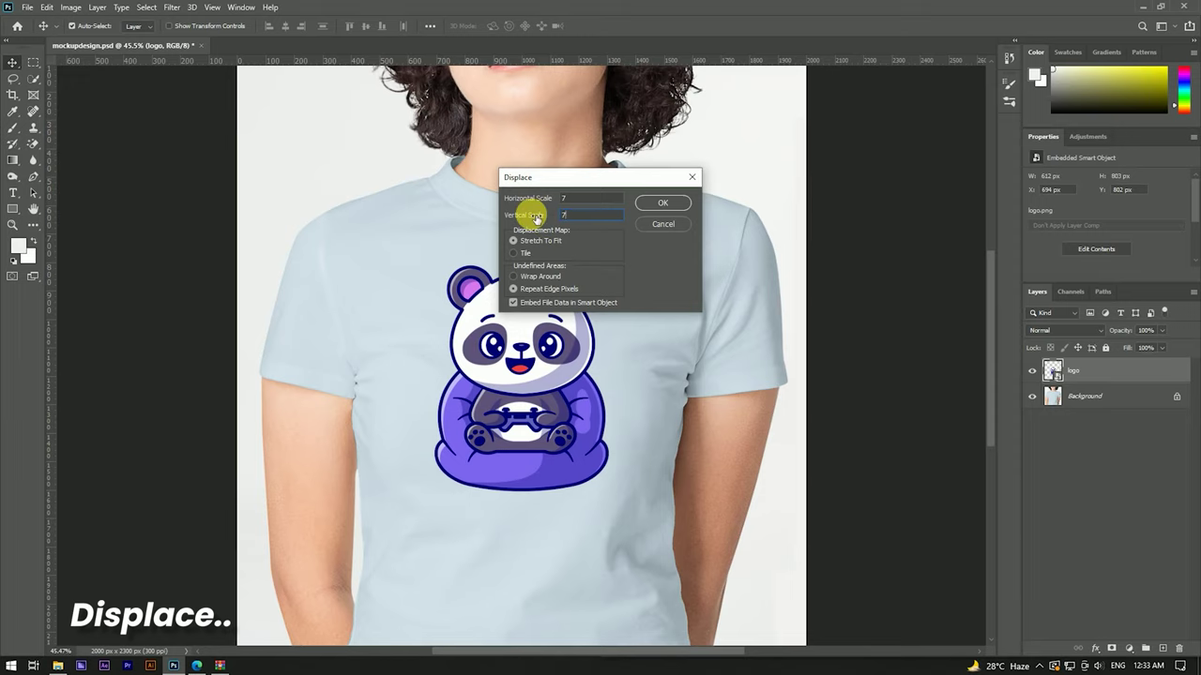
pyautogui.click(664, 203)
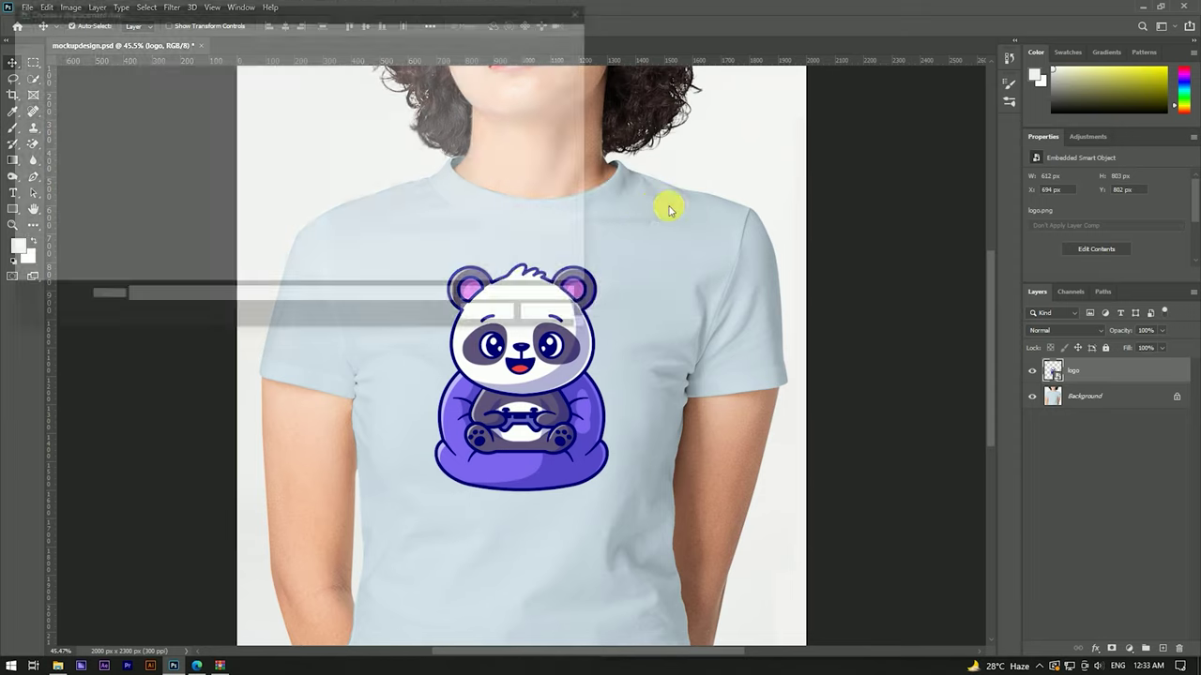
pyautogui.click(169, 91)
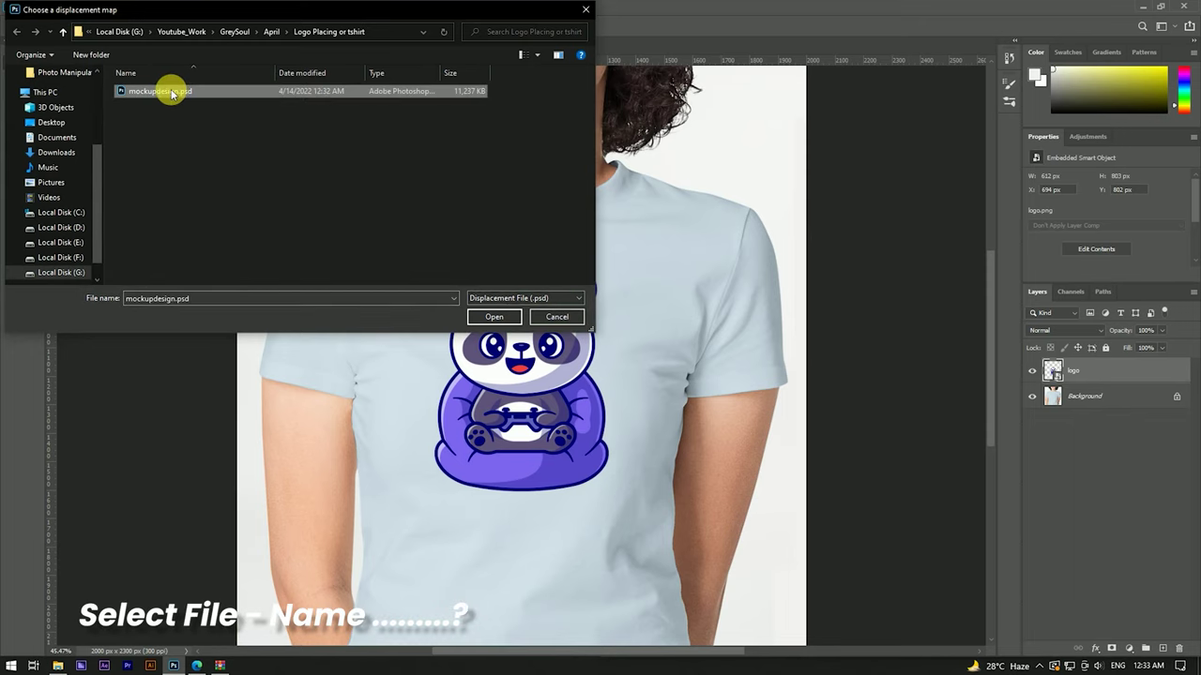
pyautogui.click(493, 316)
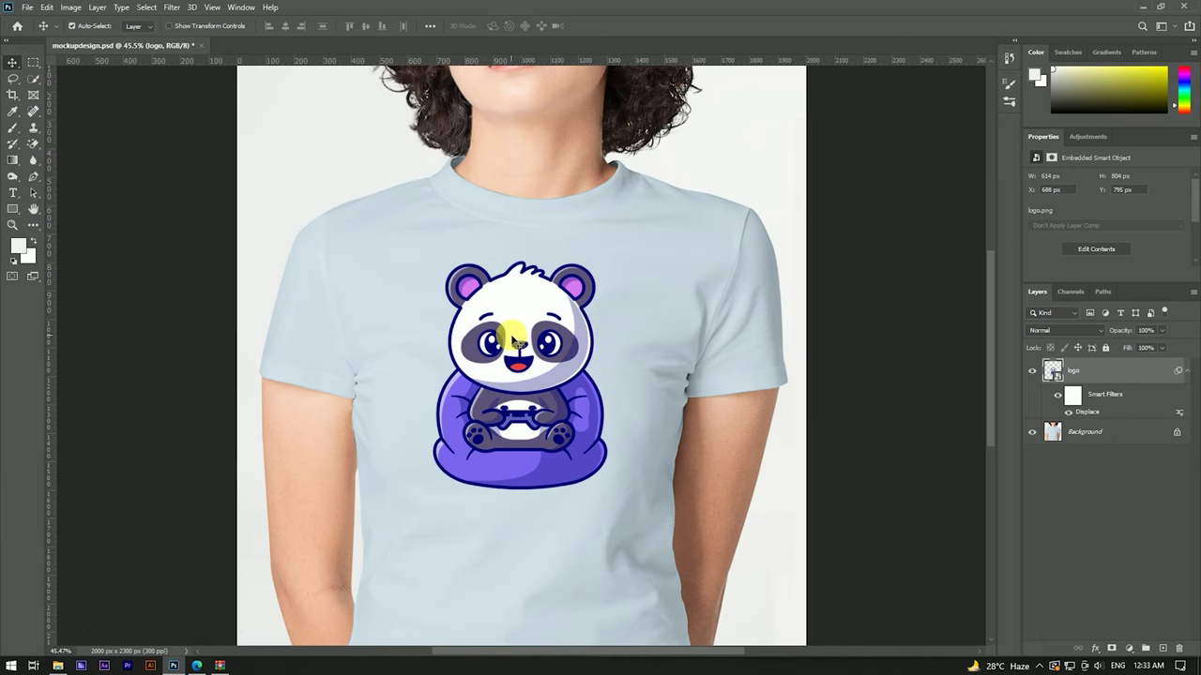
# Nudge the logo slightly down and right to X 750, Y 818 px
pyautogui.scroll(-3, 549, 342)
pyautogui.scroll(2, 549, 340)
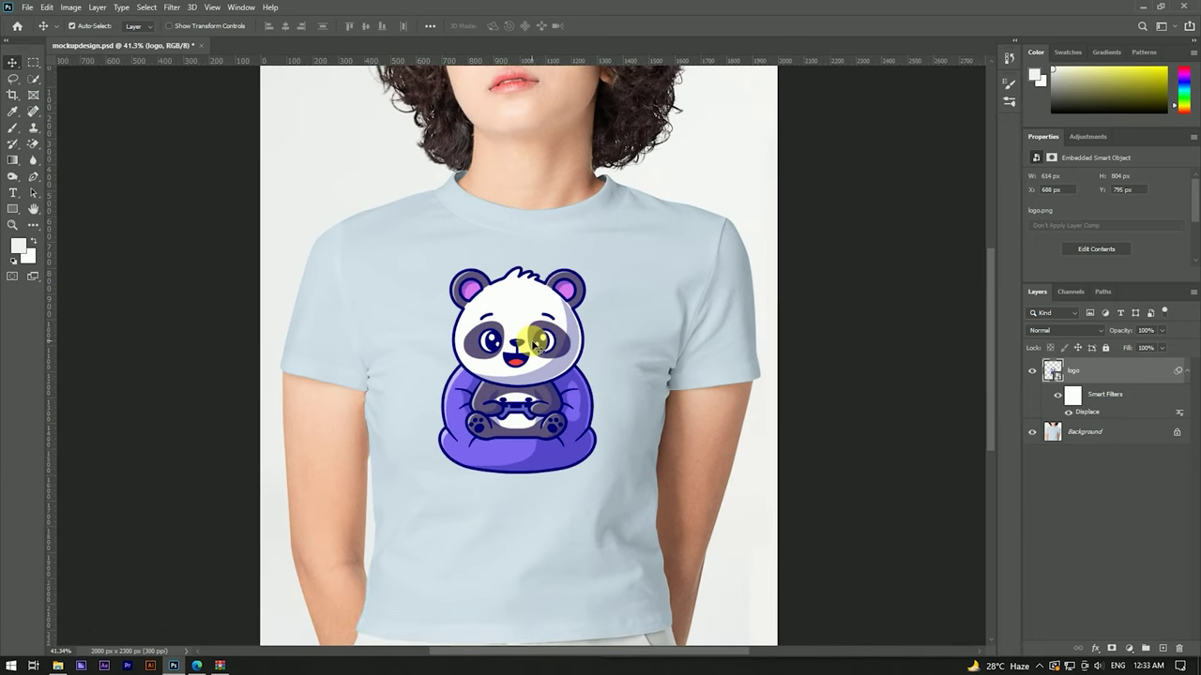
pyautogui.moveTo(536, 346); pyautogui.dragTo(538, 349)
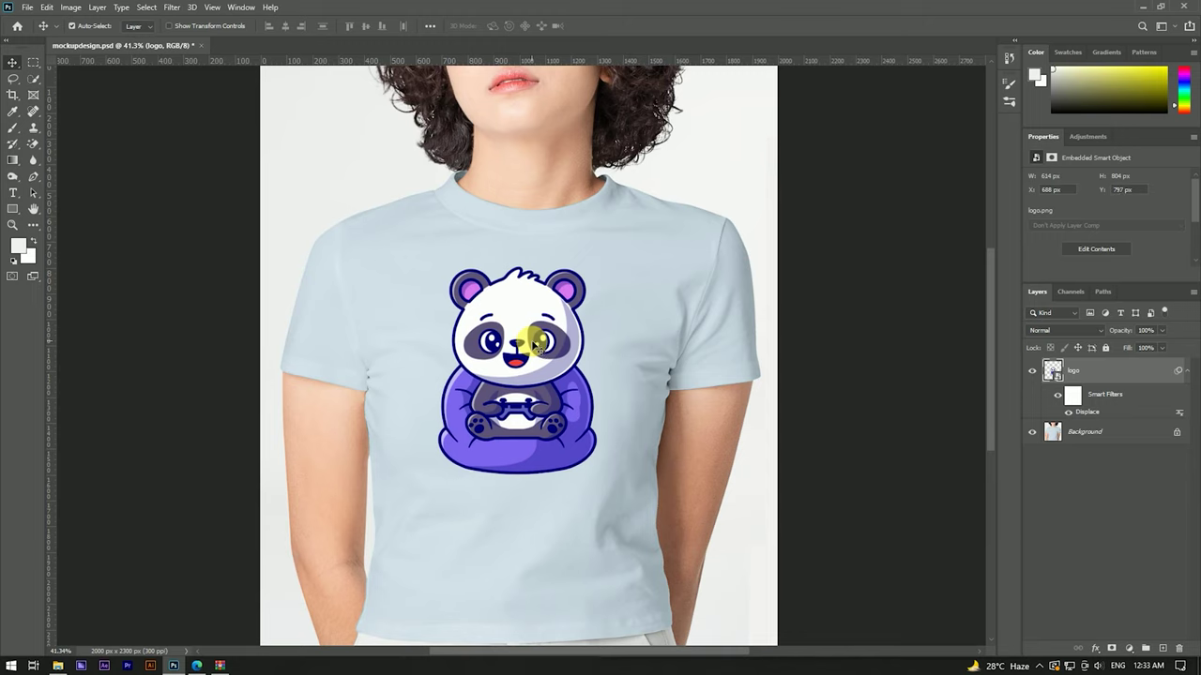
pyautogui.moveTo(537, 347); pyautogui.dragTo(537, 348)
pyautogui.scroll(-1, 536, 347)
pyautogui.scroll(-1, 537, 347)
pyautogui.scroll(2, 544, 347)
pyautogui.scroll(-2, 549, 348)
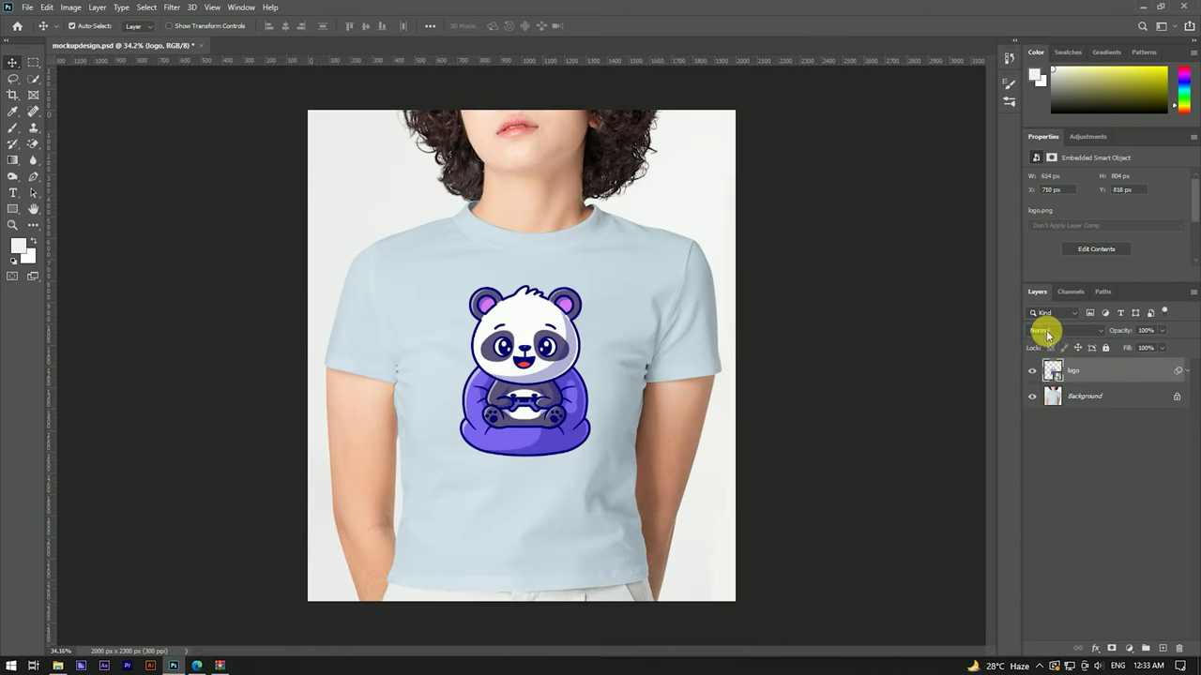
# Set the logo layer's blend mode to Multiply so the fabric shows through
pyautogui.click(1045, 331)
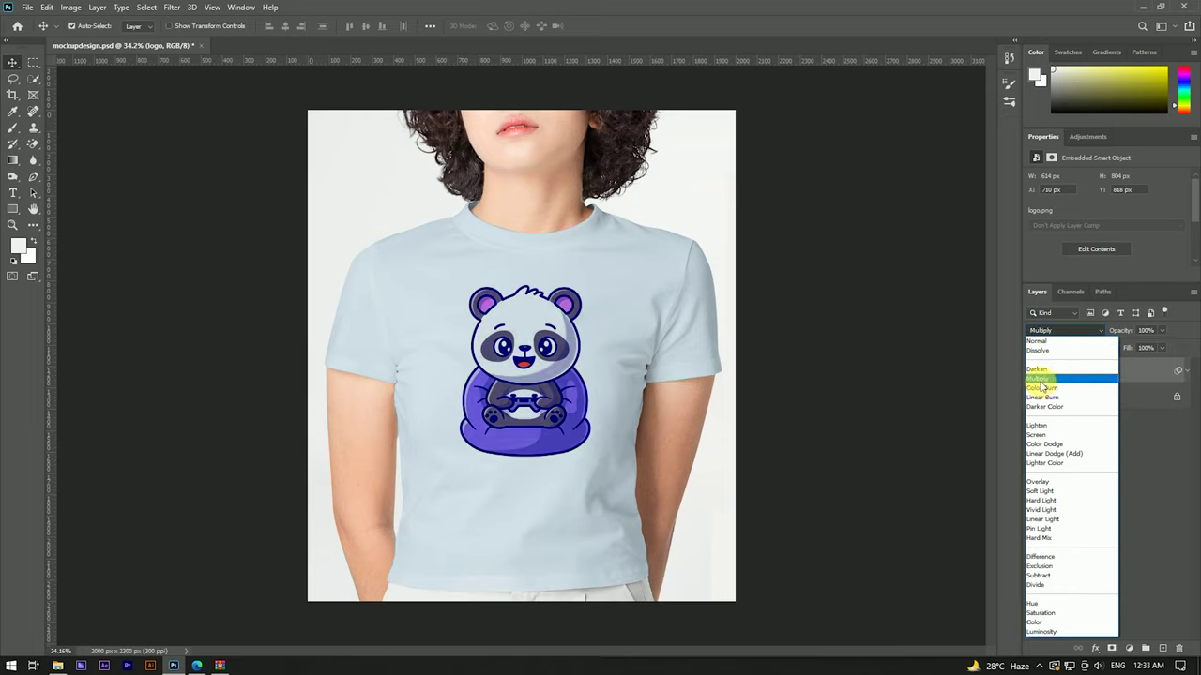
pyautogui.click(1039, 379)
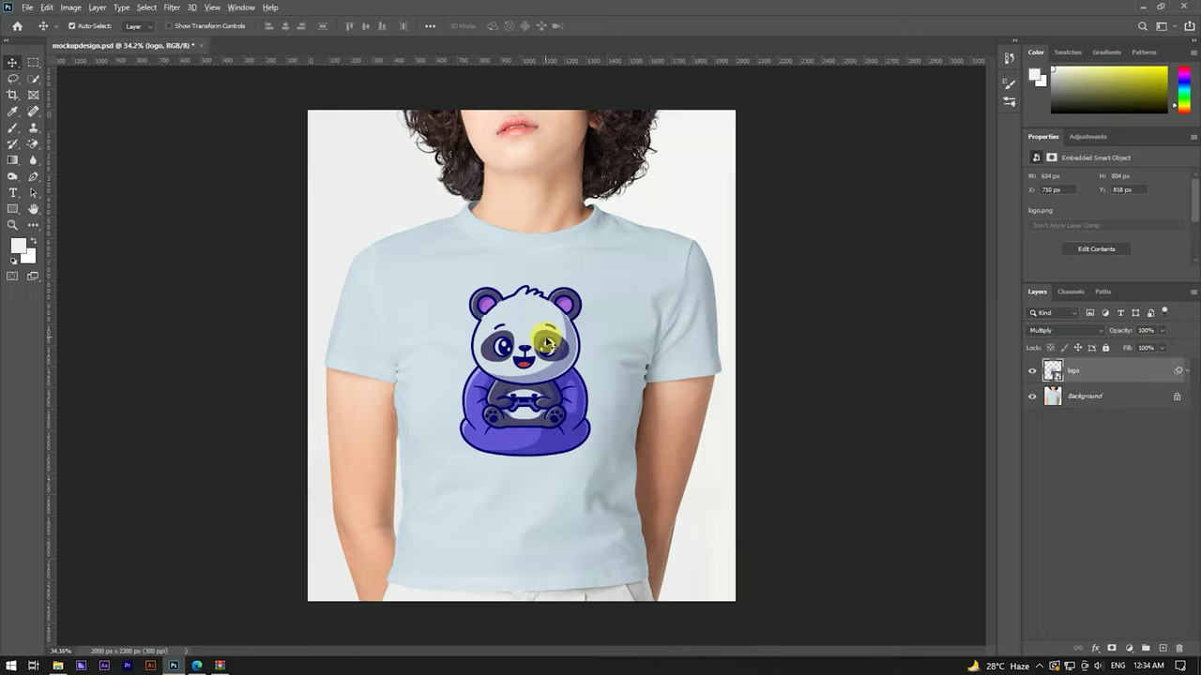
pyautogui.scroll(5, 548, 343)
pyautogui.scroll(-1, 542, 334)
pyautogui.scroll(-4, 563, 259)
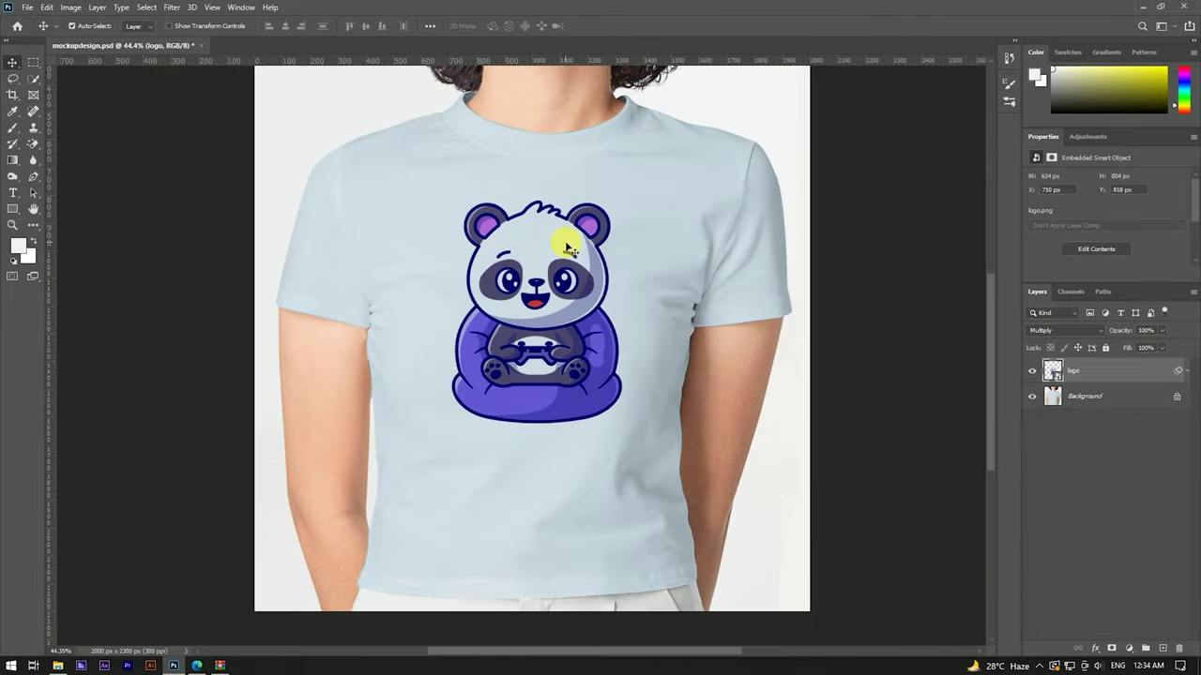
pyautogui.scroll(2, 566, 246)
pyautogui.scroll(-3, 563, 241)
pyautogui.scroll(-1, 563, 234)
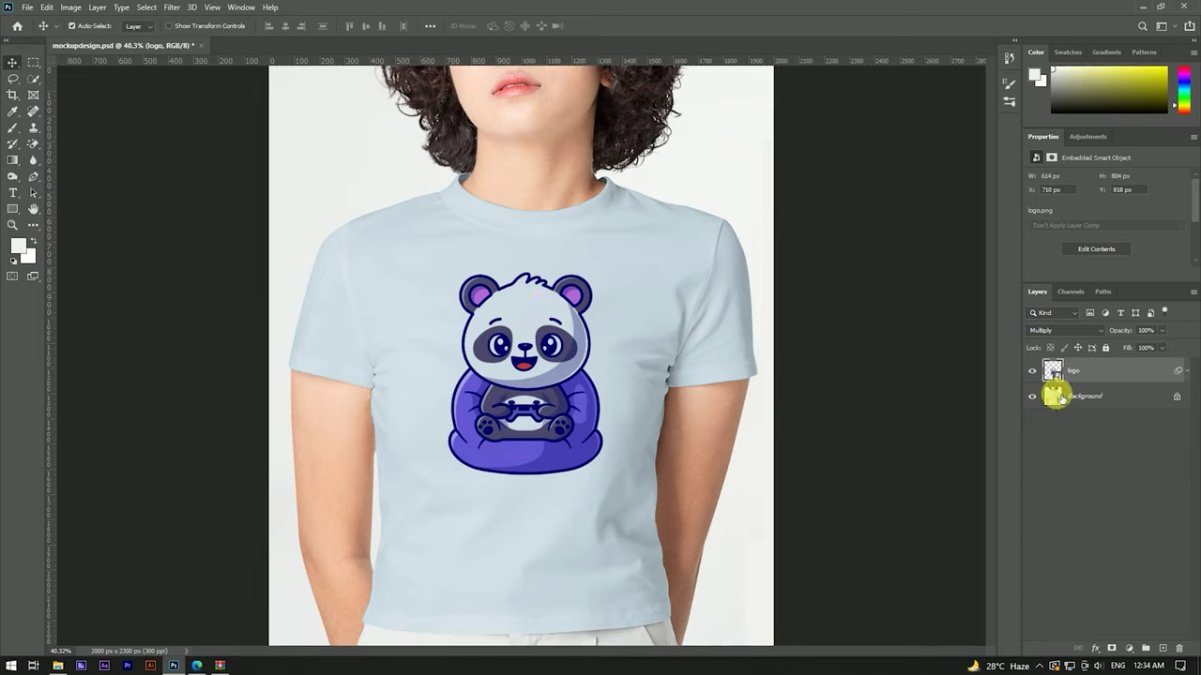
# Add a Hue/Saturation adjustment layer above the logo with Hue at -16
pyautogui.click(1134, 653)
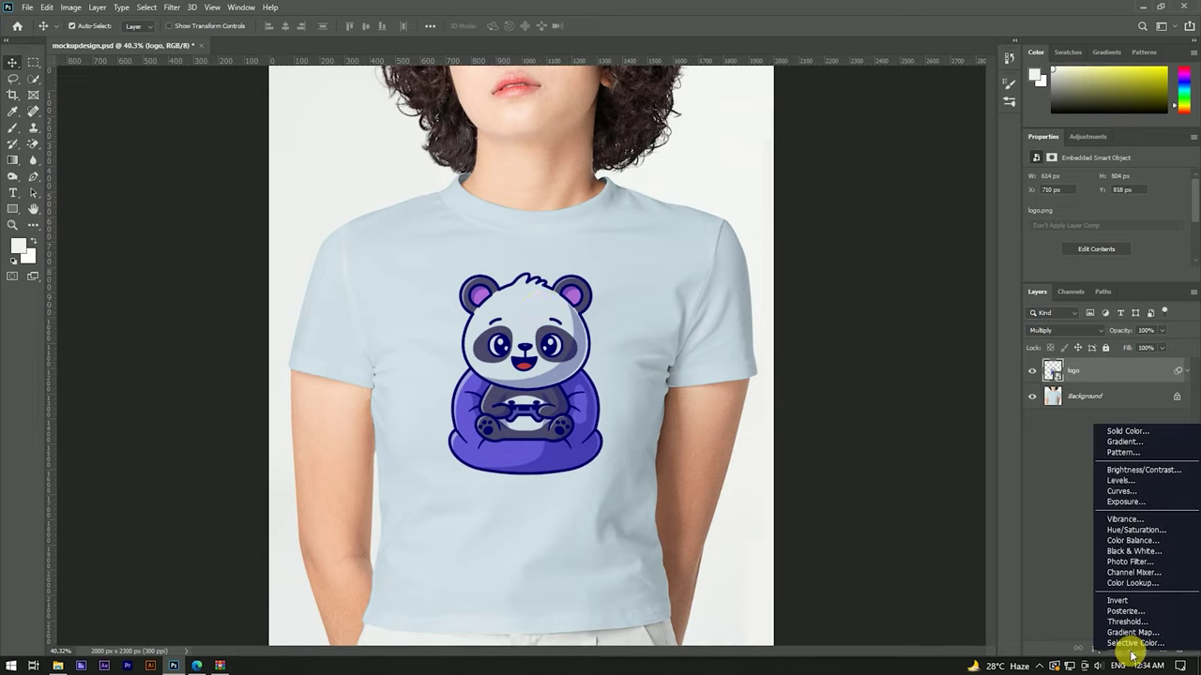
pyautogui.click(1127, 538)
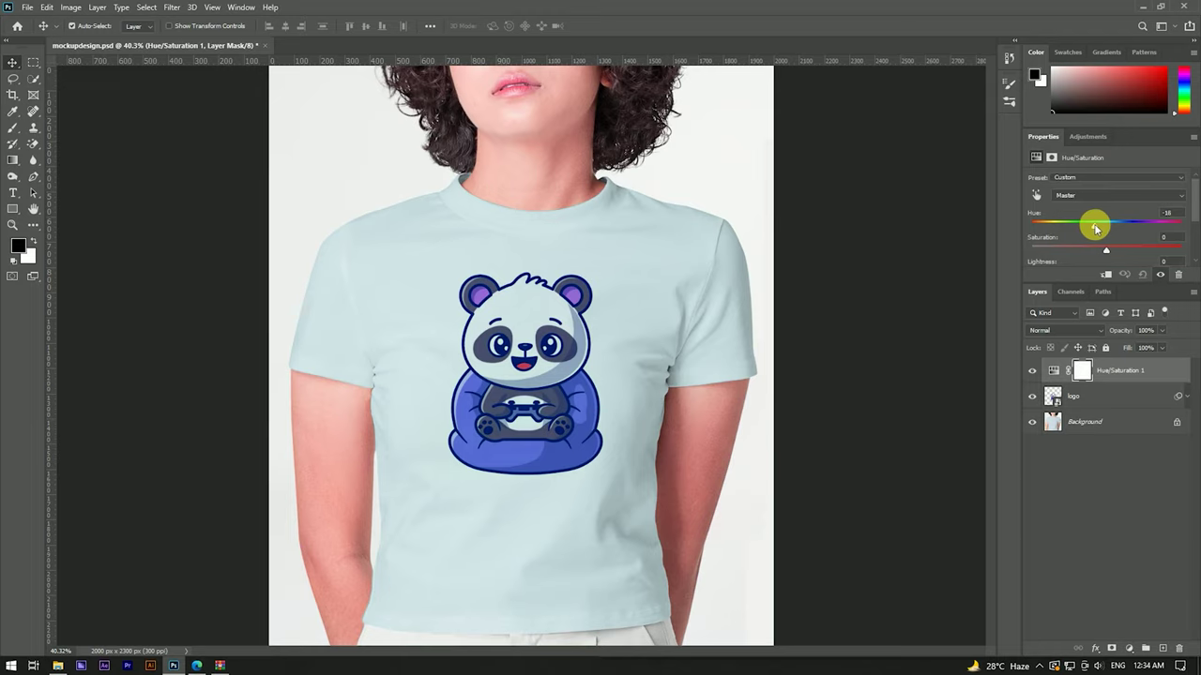
pyautogui.moveTo(1095, 229); pyautogui.dragTo(1094, 226)
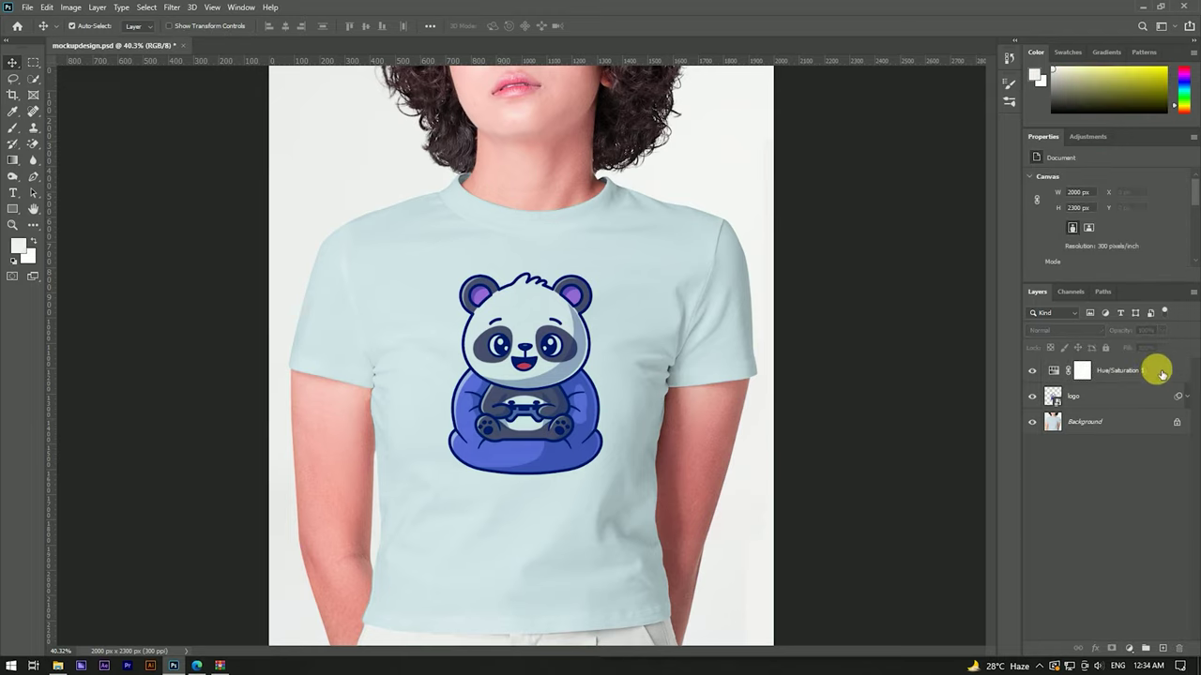
pyautogui.click(1134, 397)
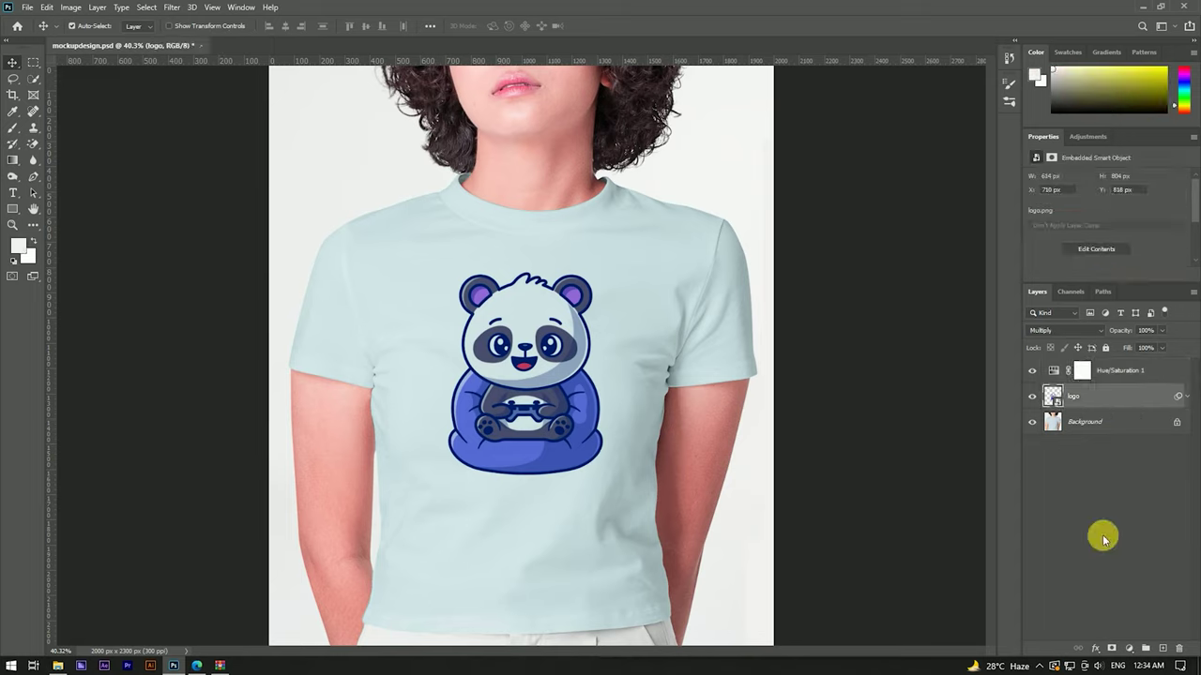
# In the logo's Blending Options, split the Underlying Layer Blend If sliders to 0/20 and 216/255
pyautogui.click(1128, 648)
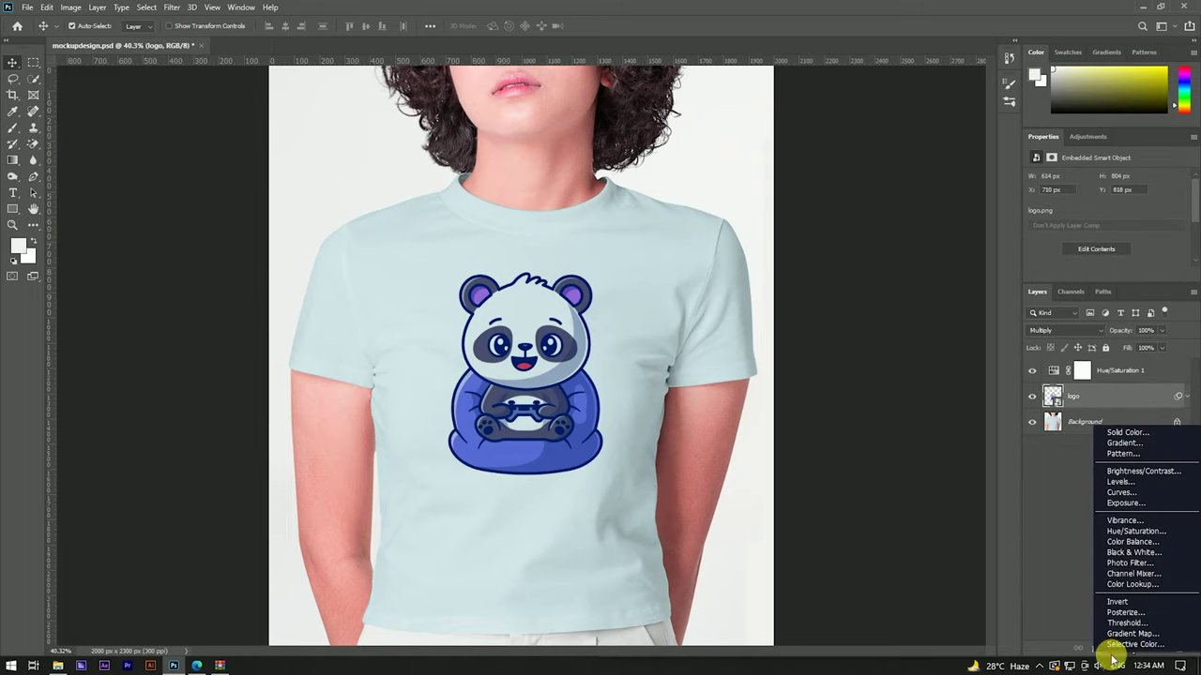
pyautogui.click(1065, 617)
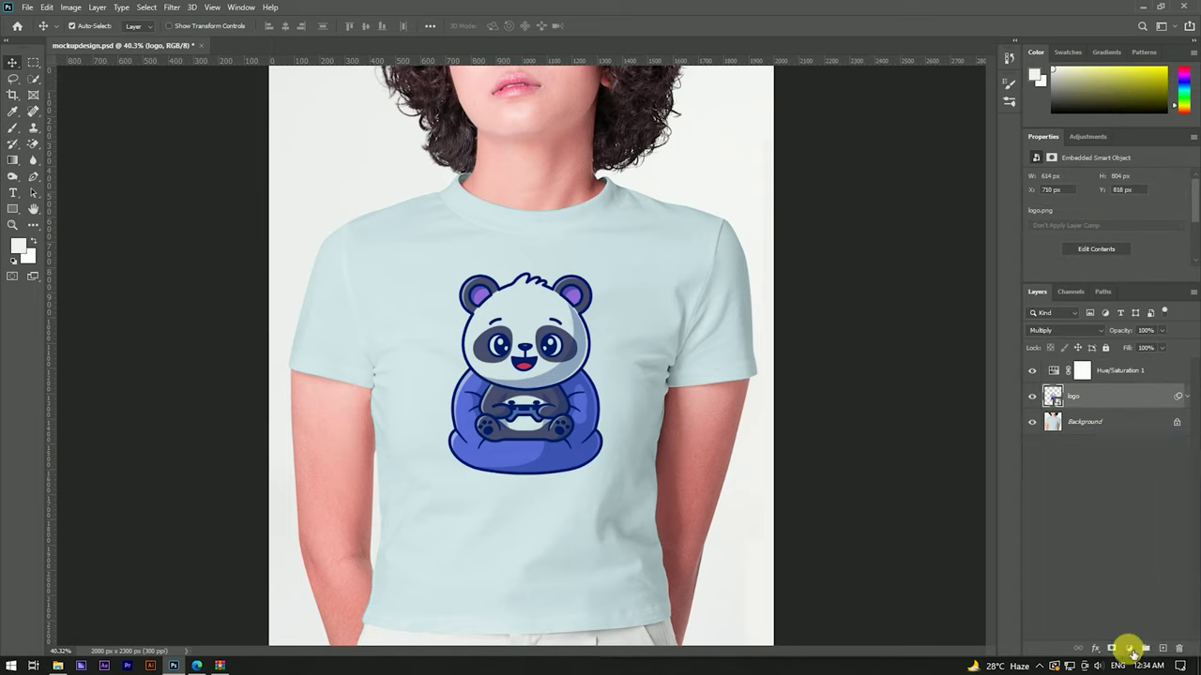
pyautogui.click(1095, 648)
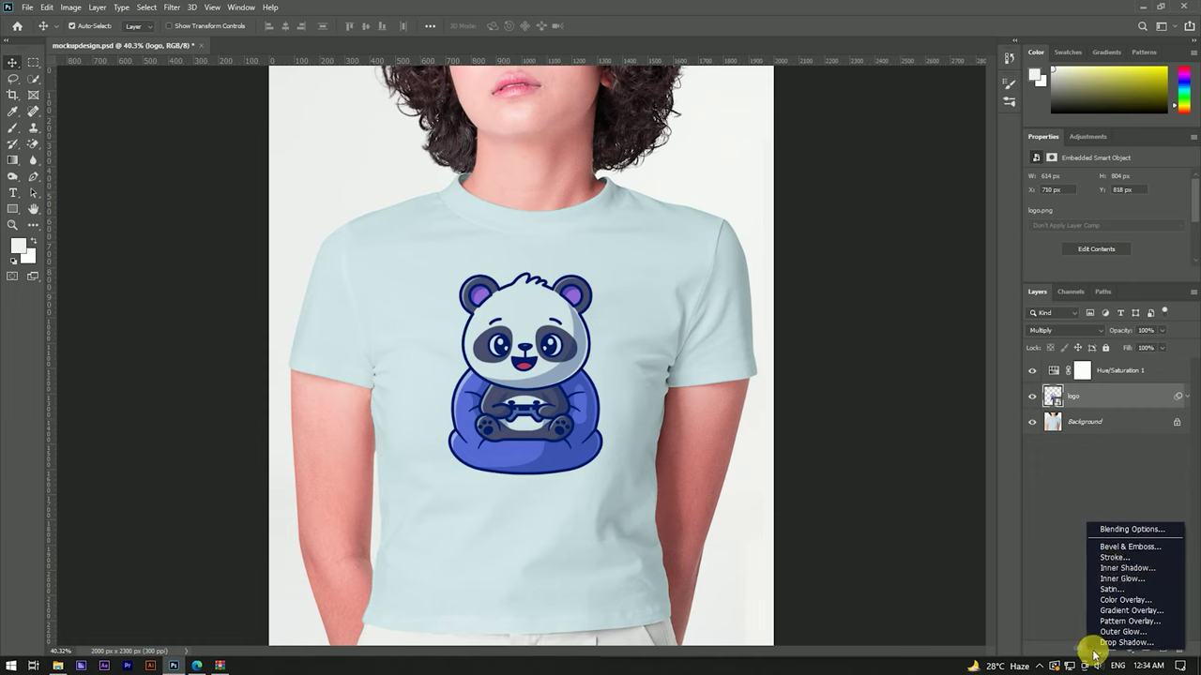
pyautogui.click(1117, 531)
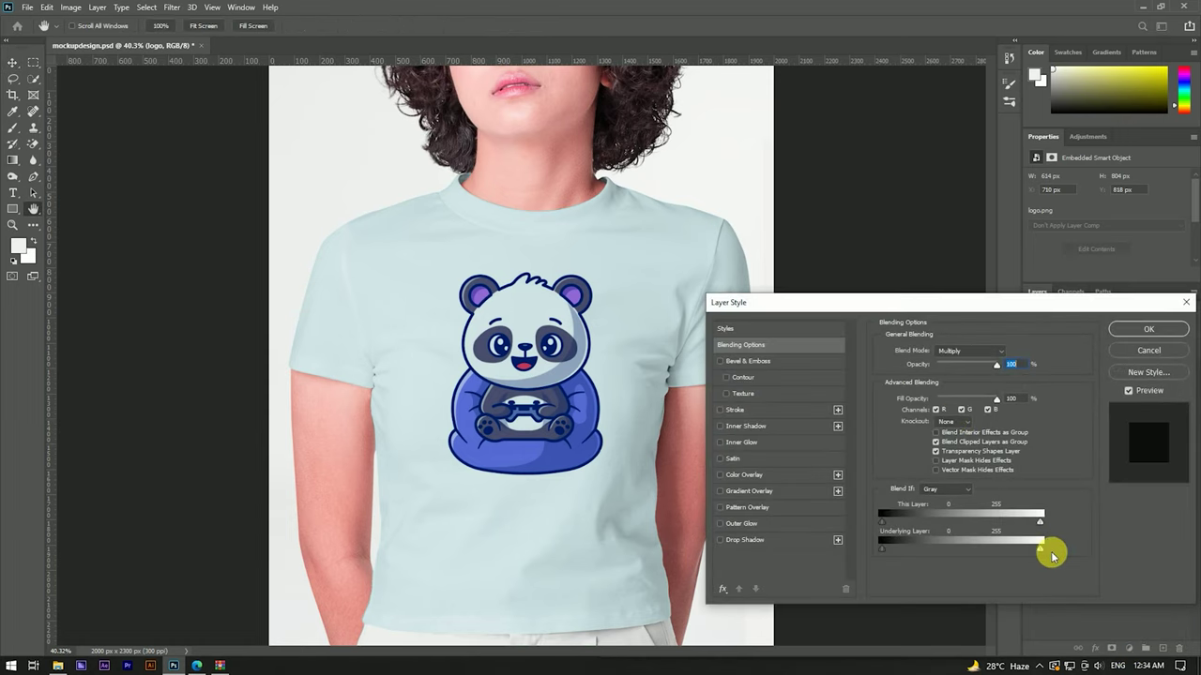
pyautogui.moveTo(1039, 552); pyautogui.dragTo(1013, 550)
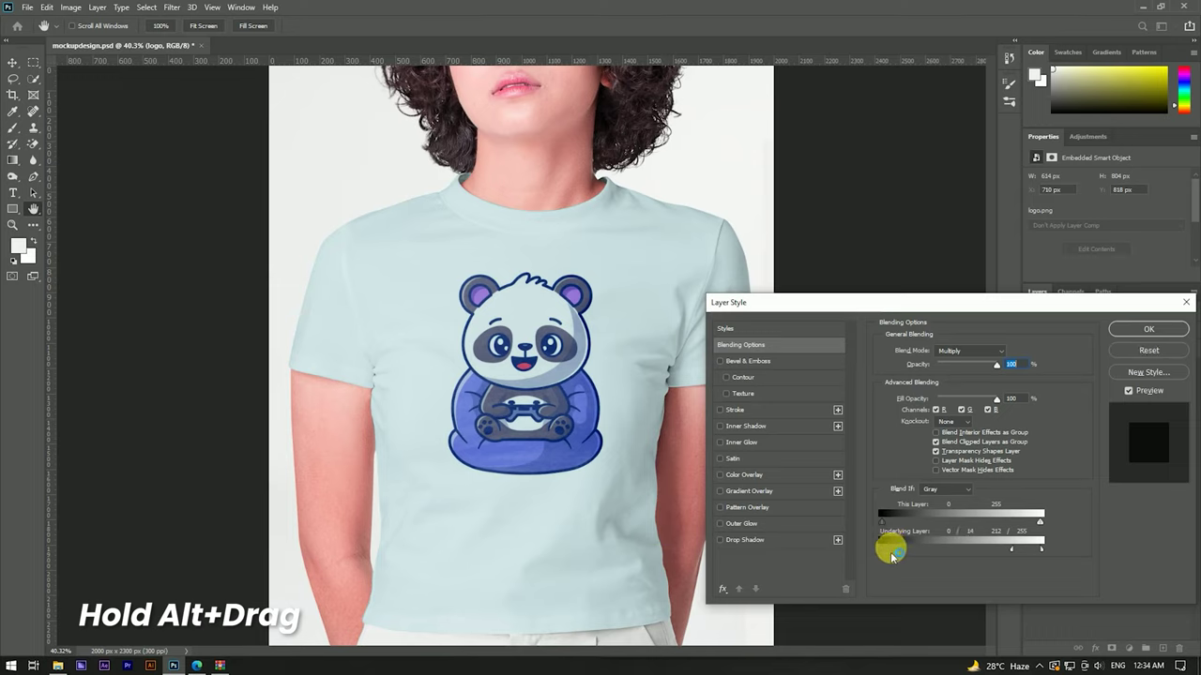
pyautogui.moveTo(1013, 552); pyautogui.dragTo(1017, 553)
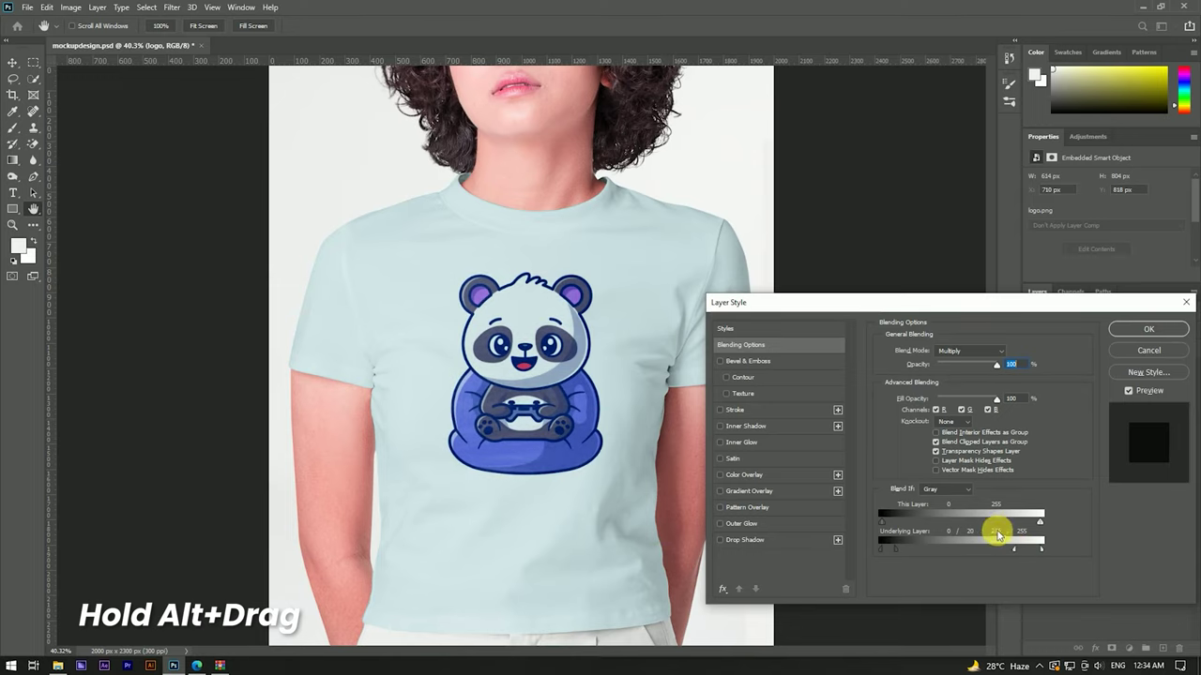
pyautogui.click(1147, 329)
# Fit the mockup on screen and hide the Hue/Saturation adjustment to compare the result
pyautogui.press('v')
pyautogui.hotkey('ctrl', '0')
pyautogui.scroll(3, 549, 327)
pyautogui.scroll(-3, 536, 327)
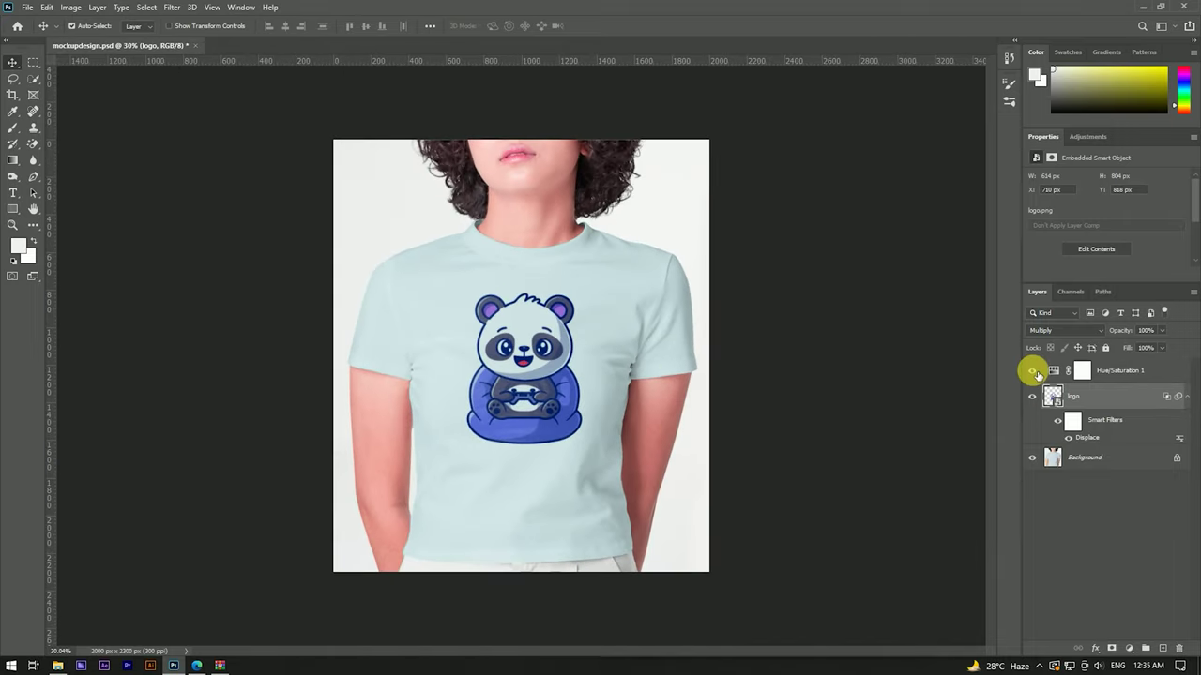
pyautogui.click(1032, 370)
# Show the Hue/Saturation 1 layer again and paint its mask over the neck with a soft brush
pyautogui.click(1032, 370)
pyautogui.click(1086, 371)
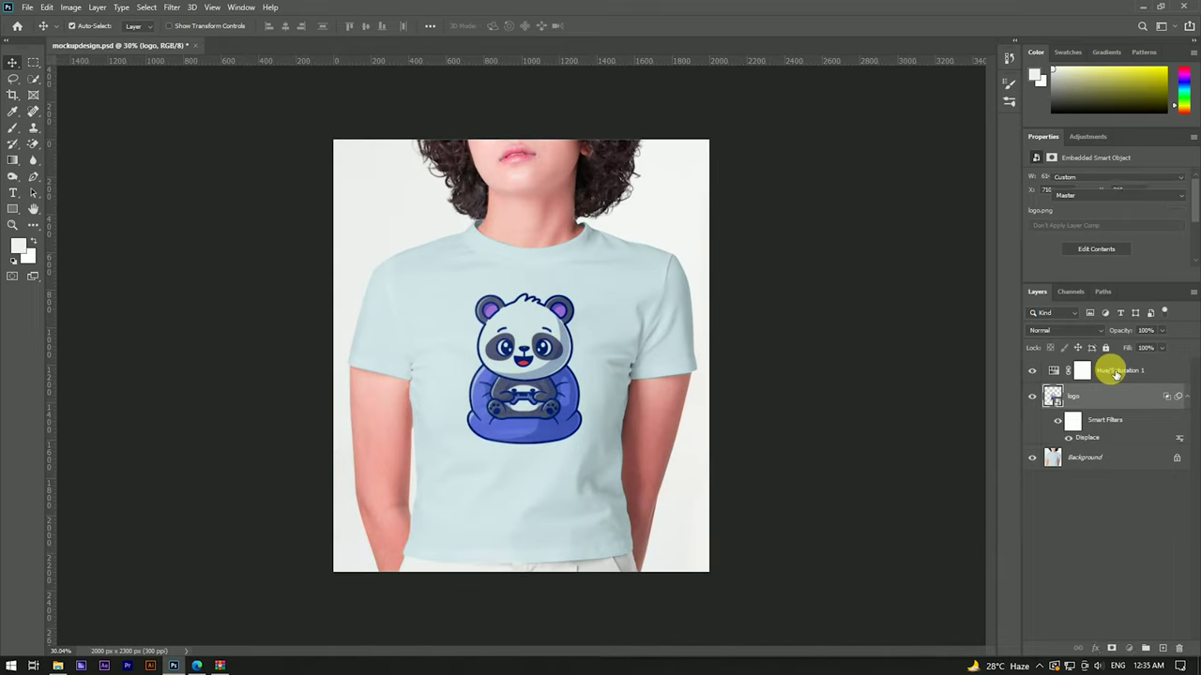
pyautogui.click(1084, 373)
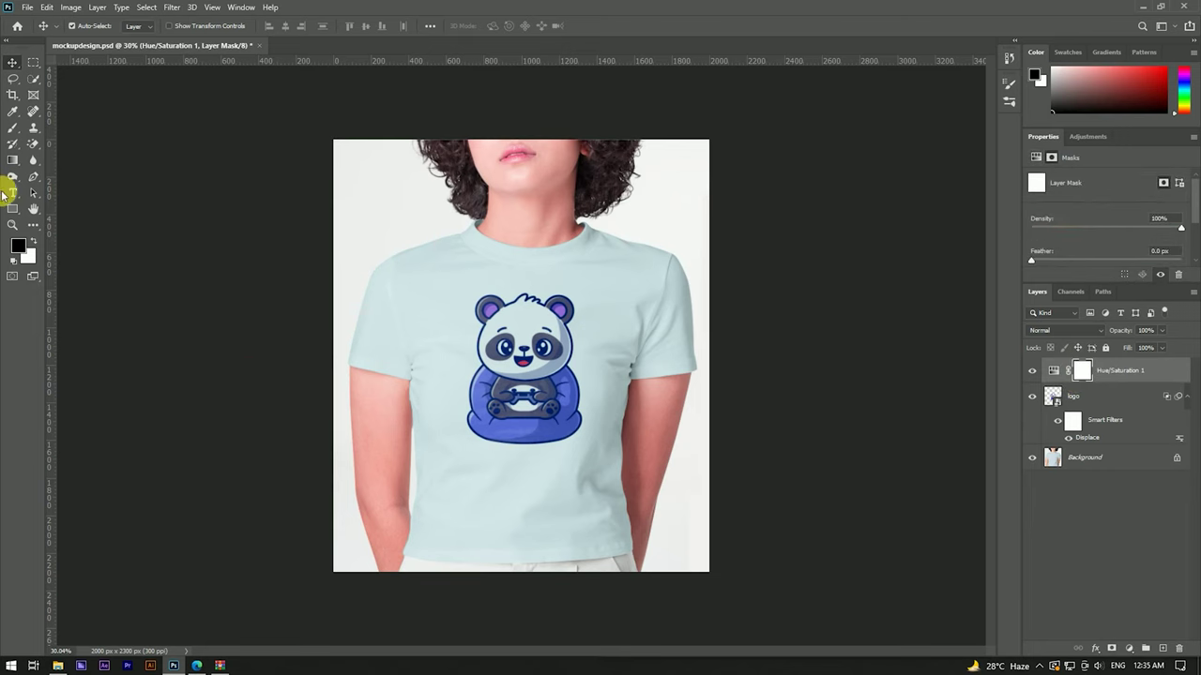
pyautogui.click(12, 128)
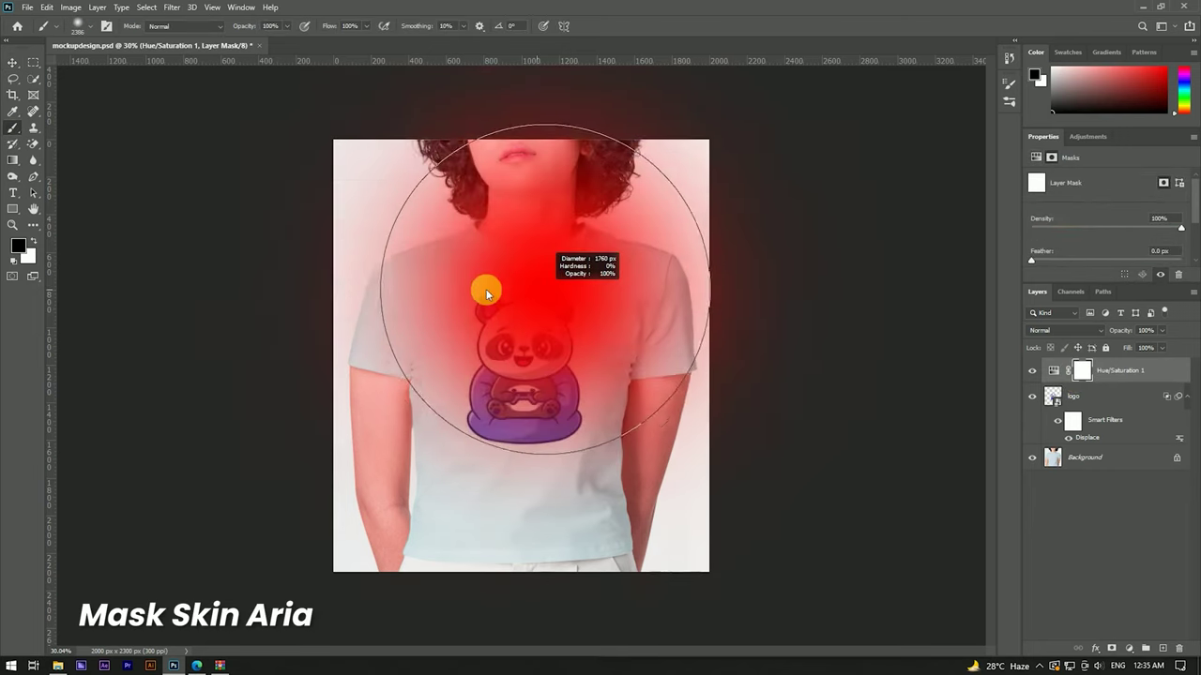
pyautogui.scroll(2, 579, 193)
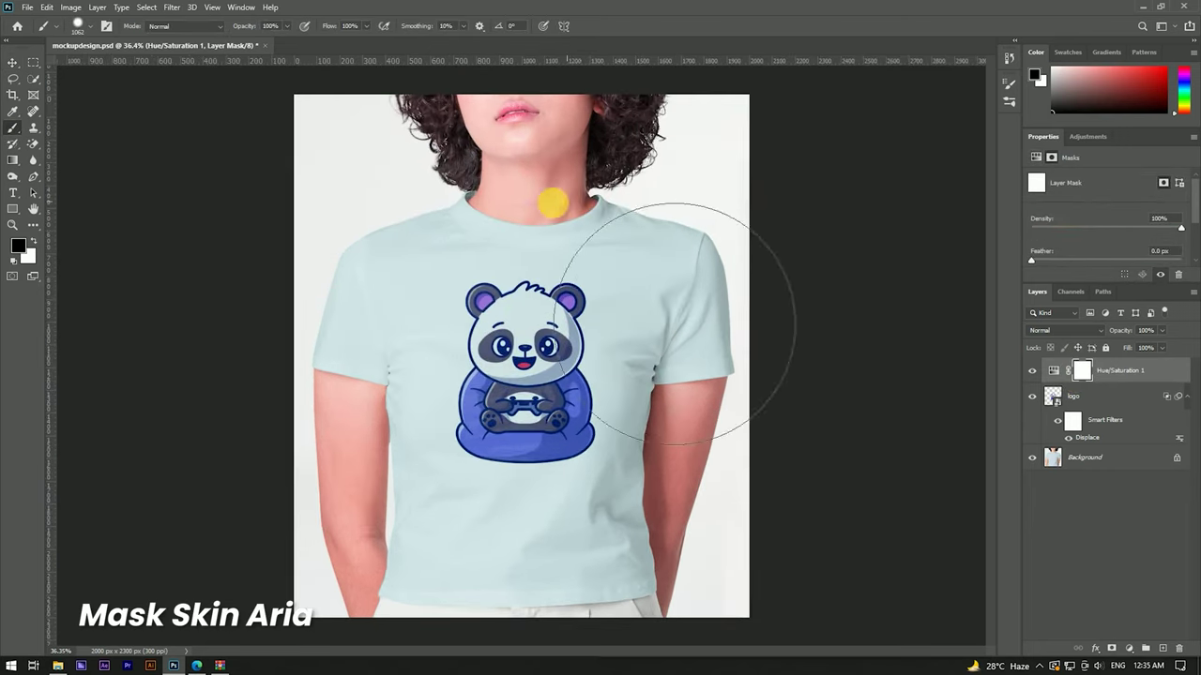
pyautogui.moveTo(495, 153); pyautogui.dragTo(555, 73)
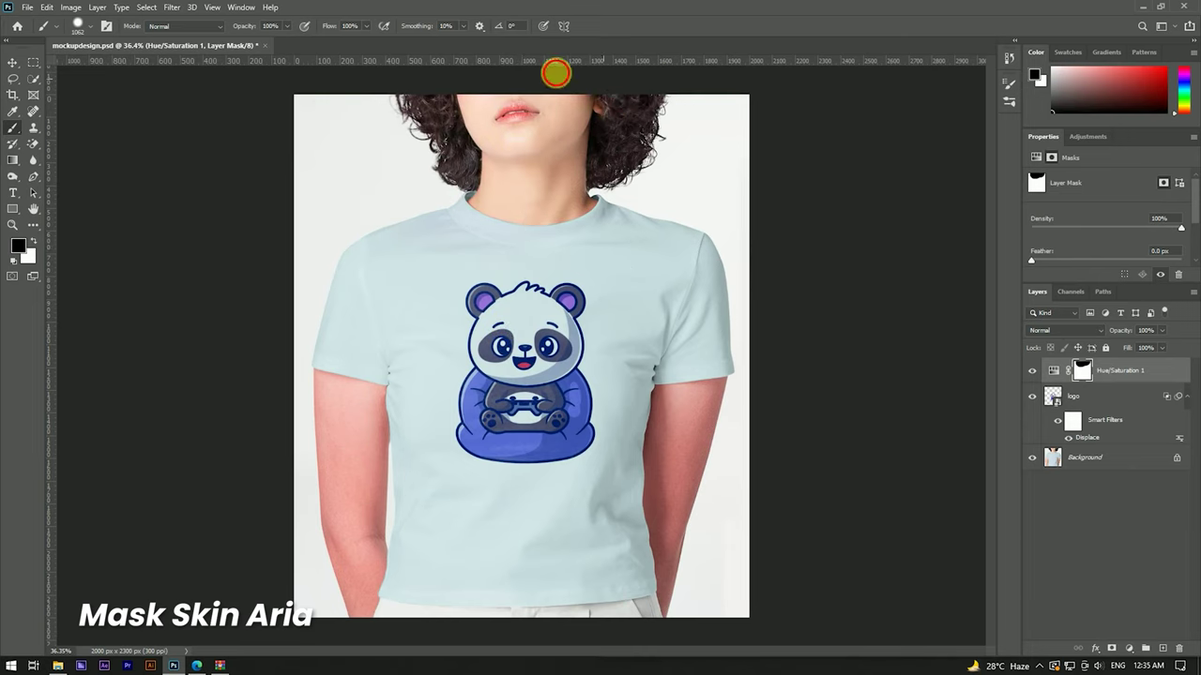
pyautogui.scroll(-2, 507, 194)
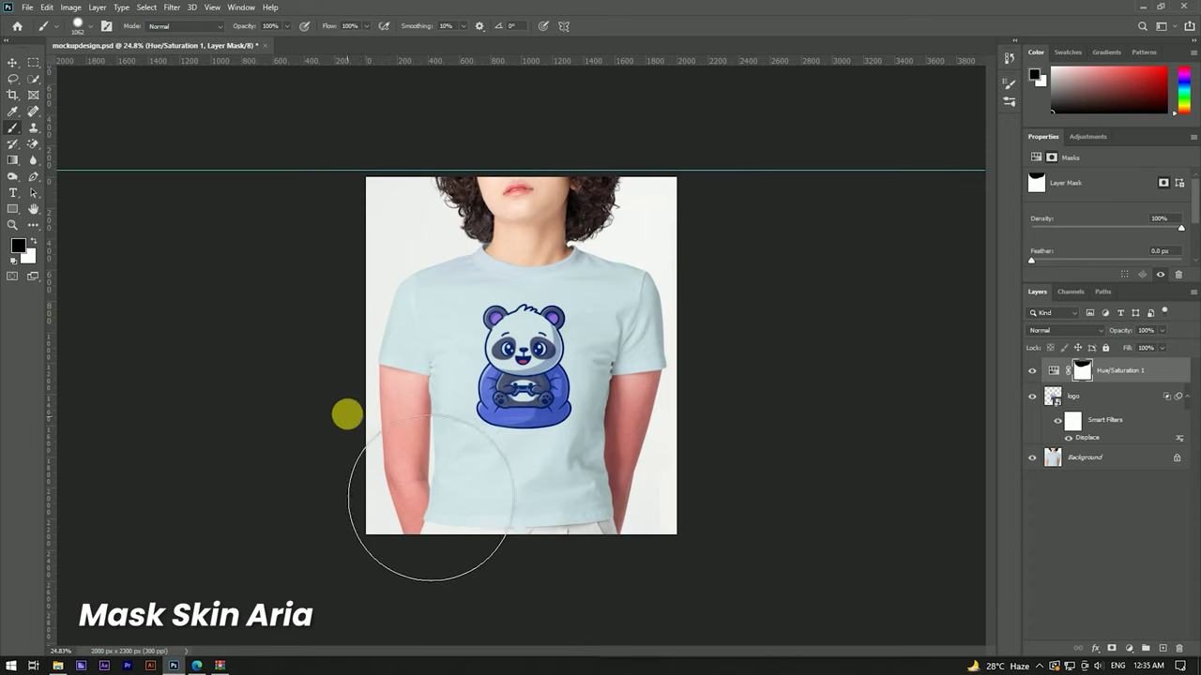
# Shrink the brush and work on the left arm and wrist
pyautogui.moveTo(399, 416)
pyautogui.mouseDown()
pyautogui.moveTo(356, 427)
pyautogui.moveTo(375, 434)
pyautogui.mouseUp()
pyautogui.scroll(1, 407, 442)
pyautogui.scroll(1, 407, 442)
pyautogui.scroll(1, 357, 472)
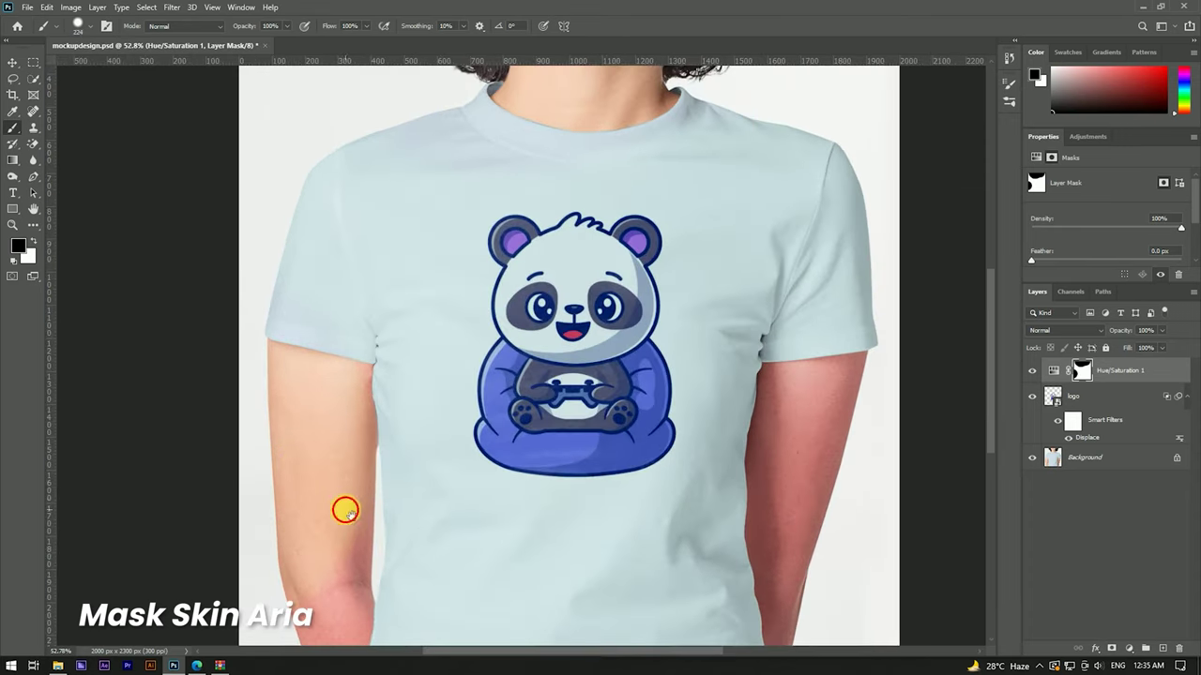
pyautogui.moveTo(345, 510); pyautogui.dragTo(393, 342)
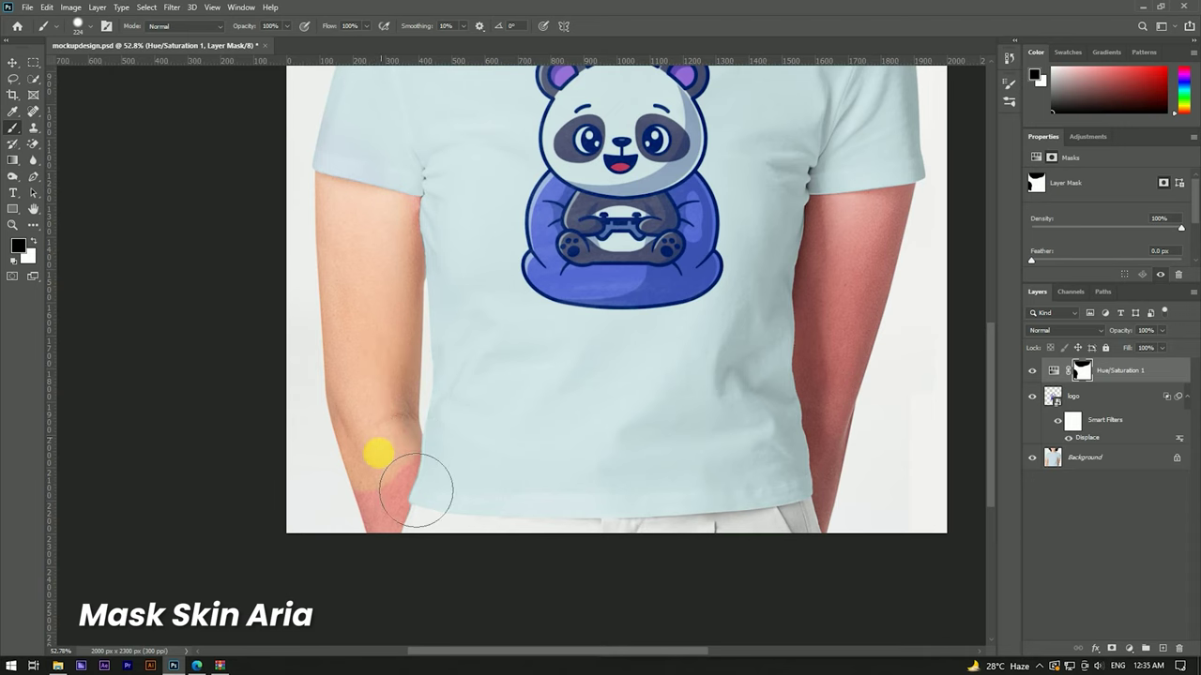
pyautogui.scroll(-2, 347, 501)
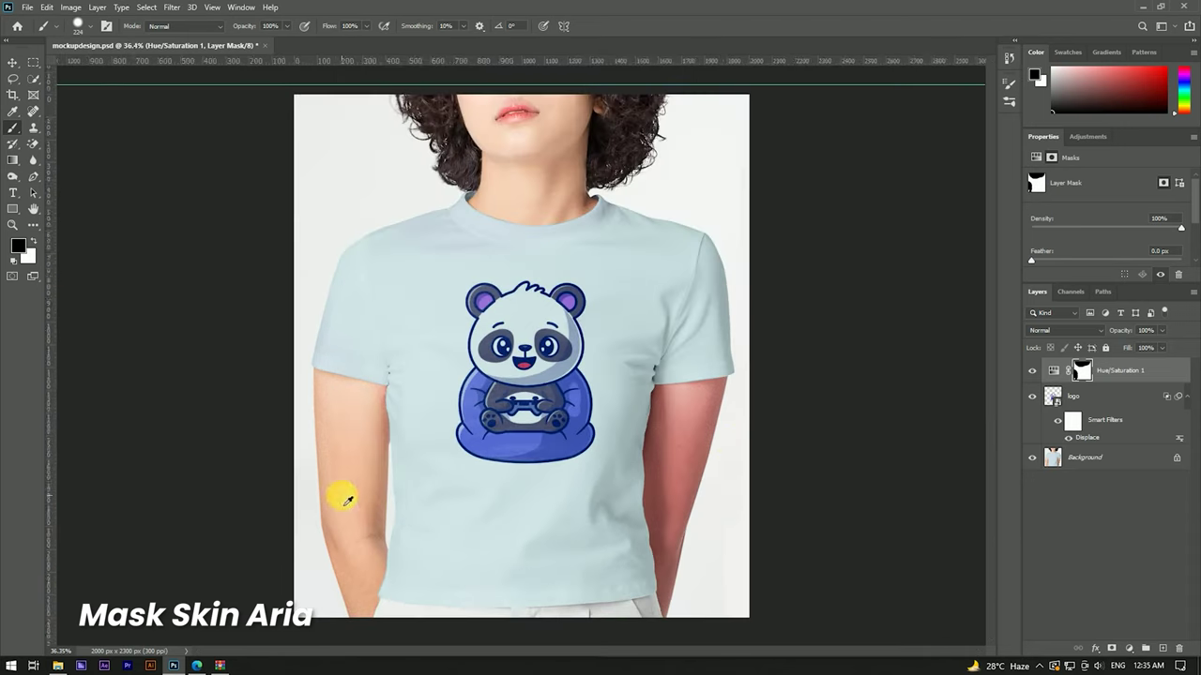
pyautogui.scroll(1, 652, 396)
# Mask the red tint off the right upper arm and forearm, restoring natural skin tone
pyautogui.moveTo(689, 410); pyautogui.dragTo(718, 410)
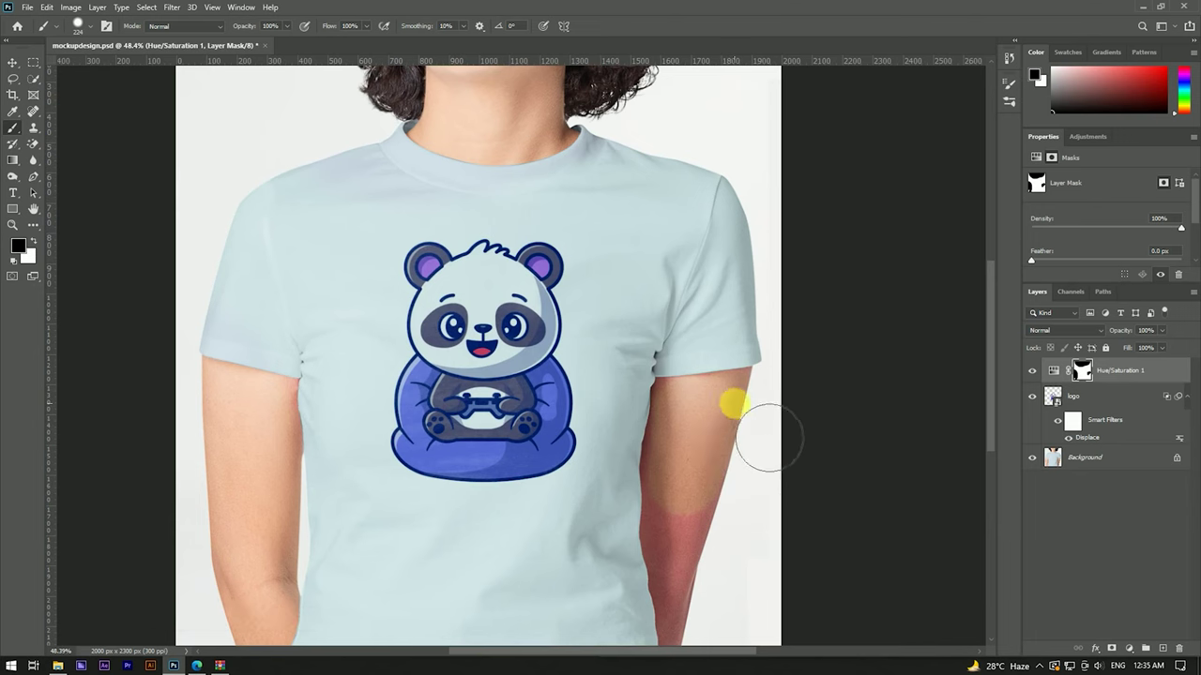
pyautogui.scroll(5, 704, 407)
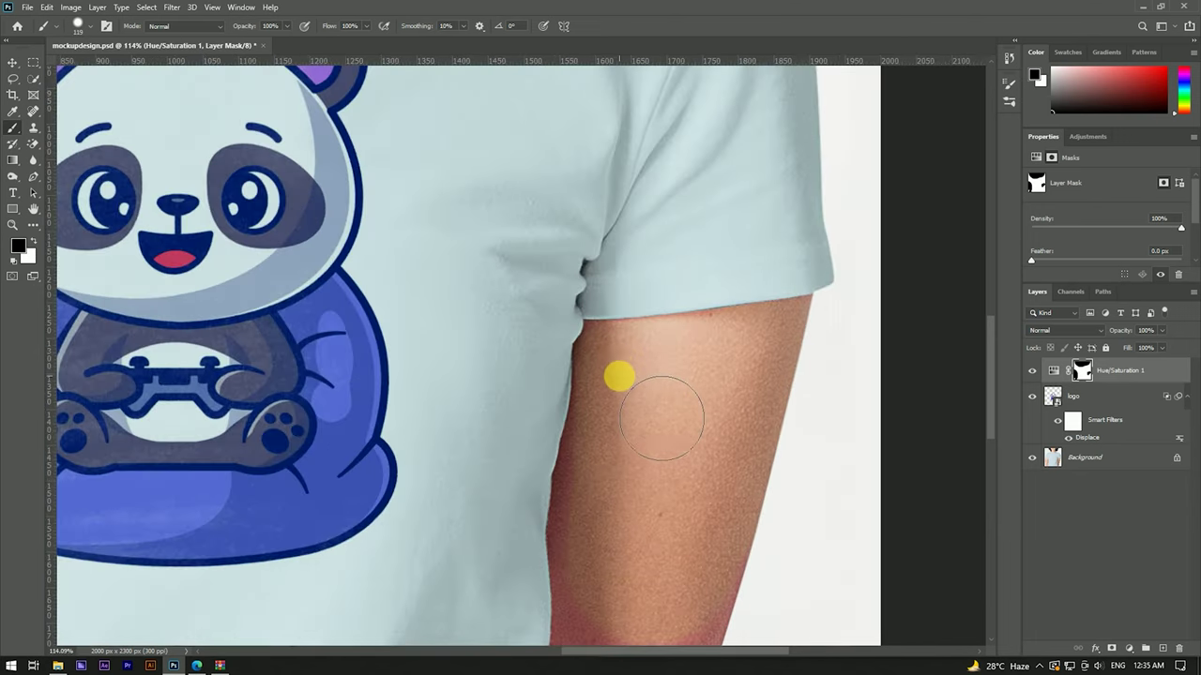
pyautogui.scroll(-2, 624, 369)
pyautogui.scroll(-3, 670, 402)
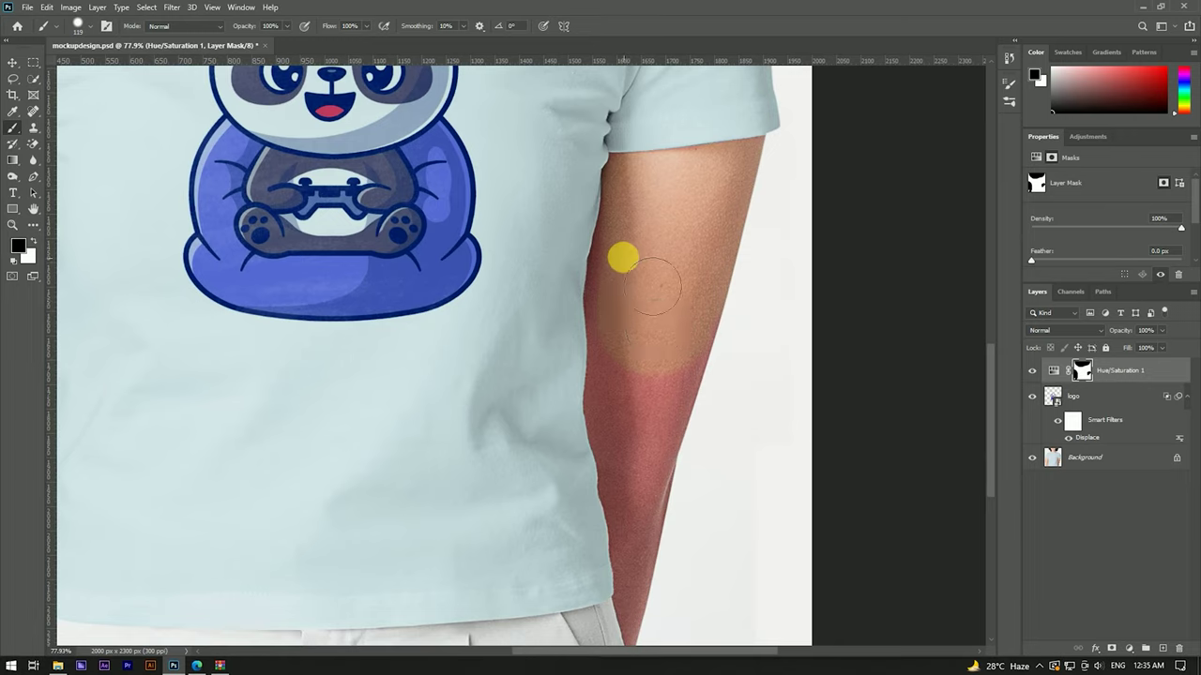
pyautogui.moveTo(619, 279); pyautogui.dragTo(638, 568)
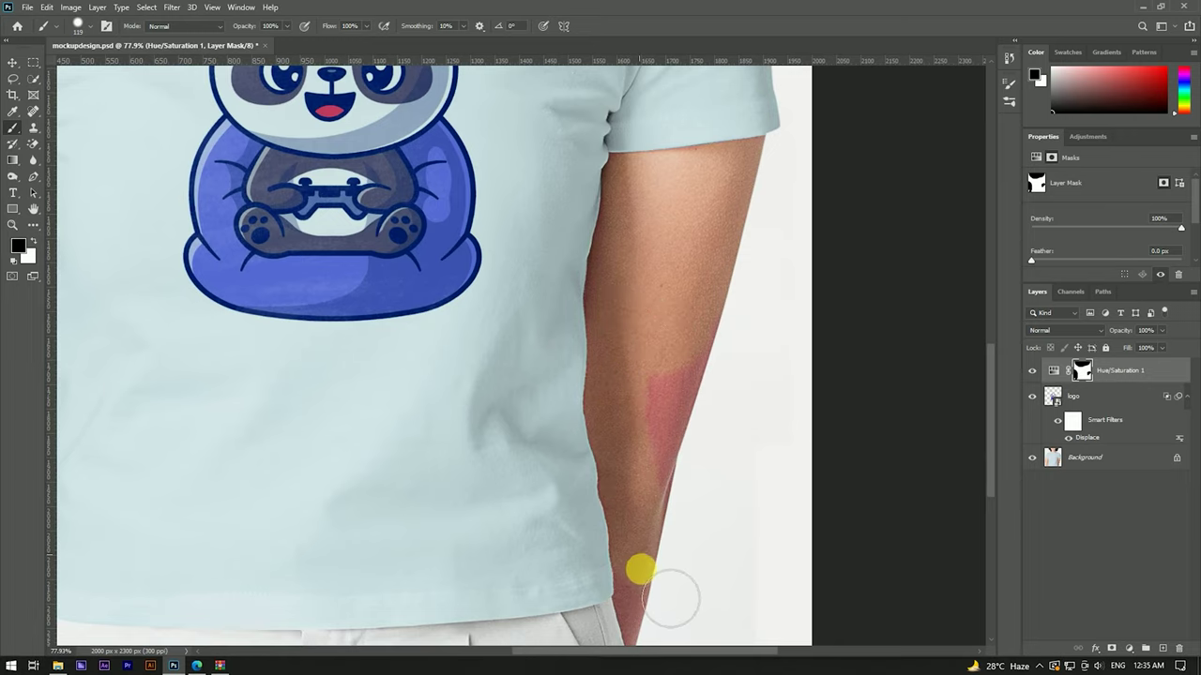
pyautogui.scroll(-3, 639, 407)
pyautogui.moveTo(702, 200); pyautogui.dragTo(704, 338)
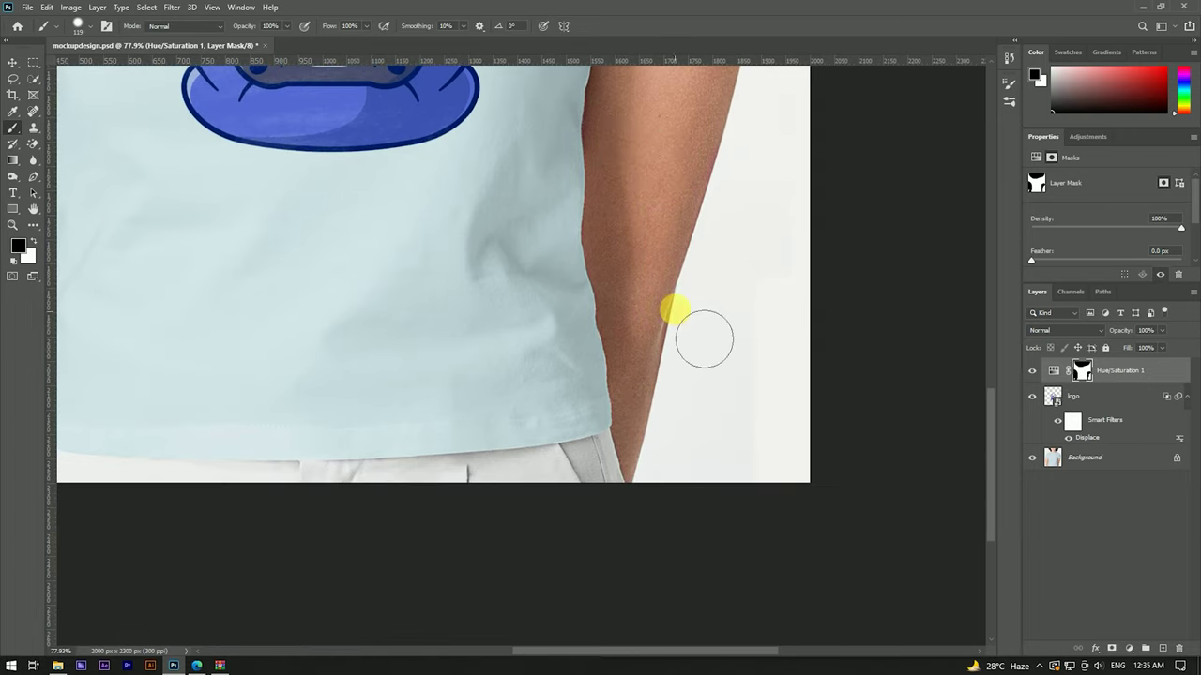
pyautogui.scroll(-3, 763, 503)
pyautogui.scroll(-2, 737, 448)
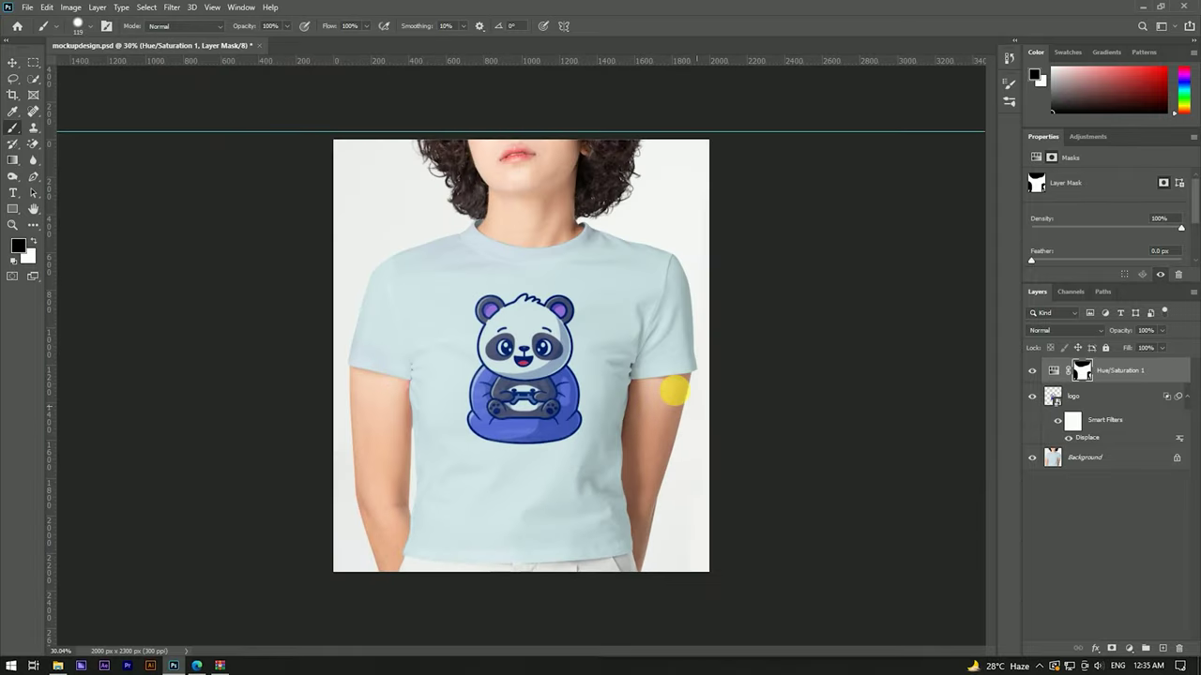
pyautogui.scroll(4, 572, 233)
pyautogui.scroll(-1, 572, 233)
pyautogui.scroll(-1, 557, 287)
pyautogui.press('v')
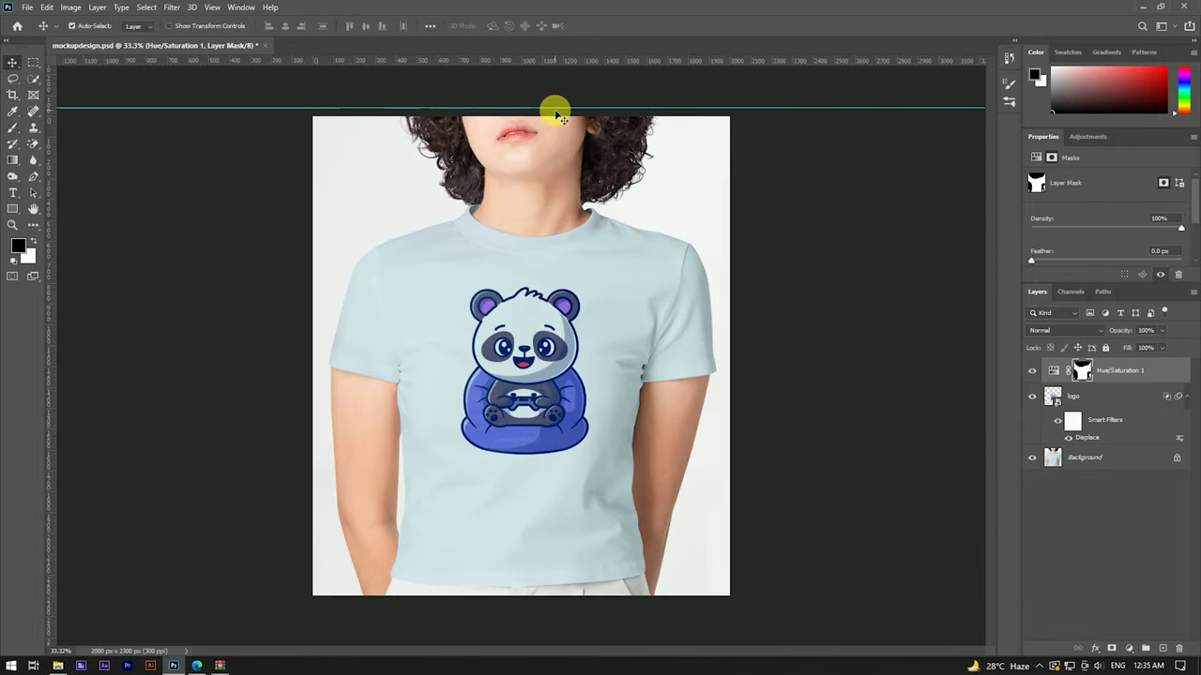
# Drag the horizontal guide off the top of the mockup to delete it
pyautogui.moveTo(558, 110); pyautogui.dragTo(550, 54)
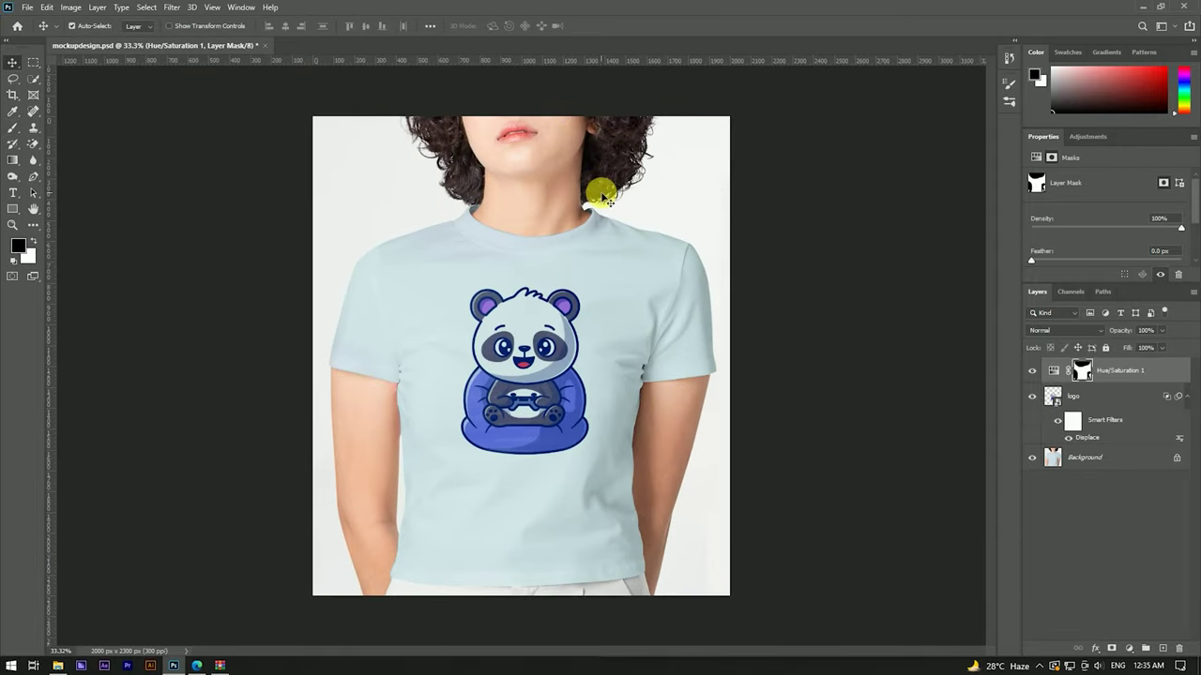
pyautogui.scroll(-1, 589, 233)
pyautogui.scroll(2, 588, 232)
pyautogui.scroll(-1, 557, 263)
pyautogui.scroll(-1, 557, 262)
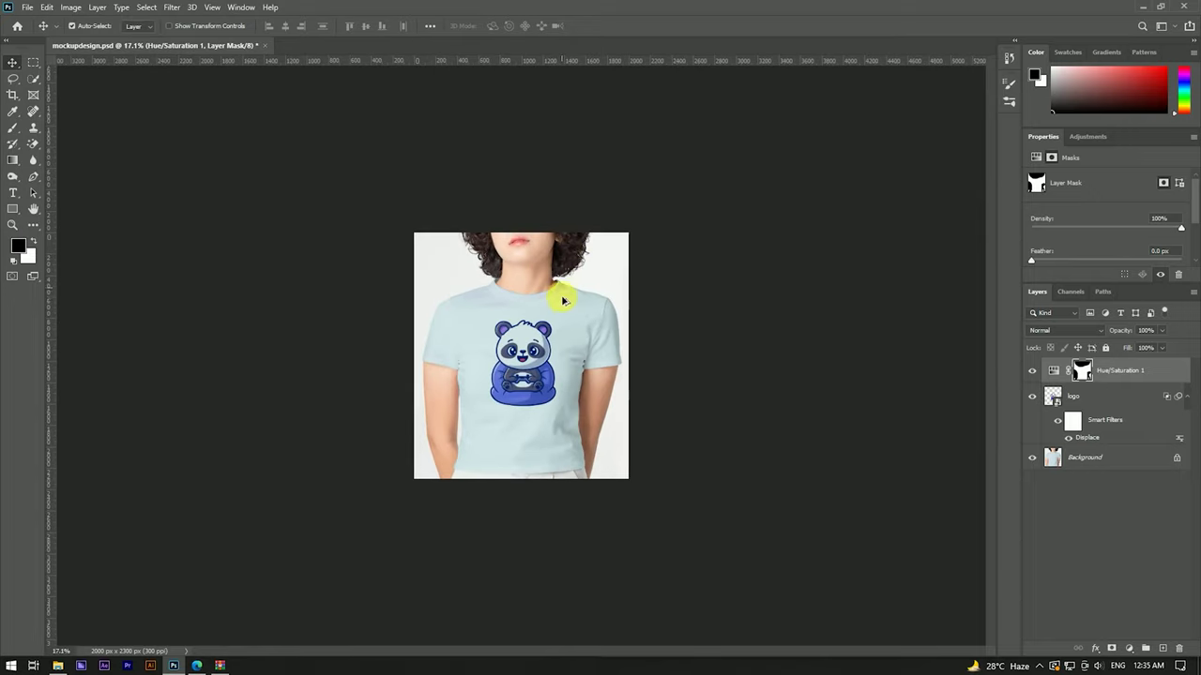
pyautogui.scroll(3, 558, 263)
pyautogui.scroll(1, 564, 302)
pyautogui.scroll(-2, 563, 268)
pyautogui.scroll(-1, 582, 260)
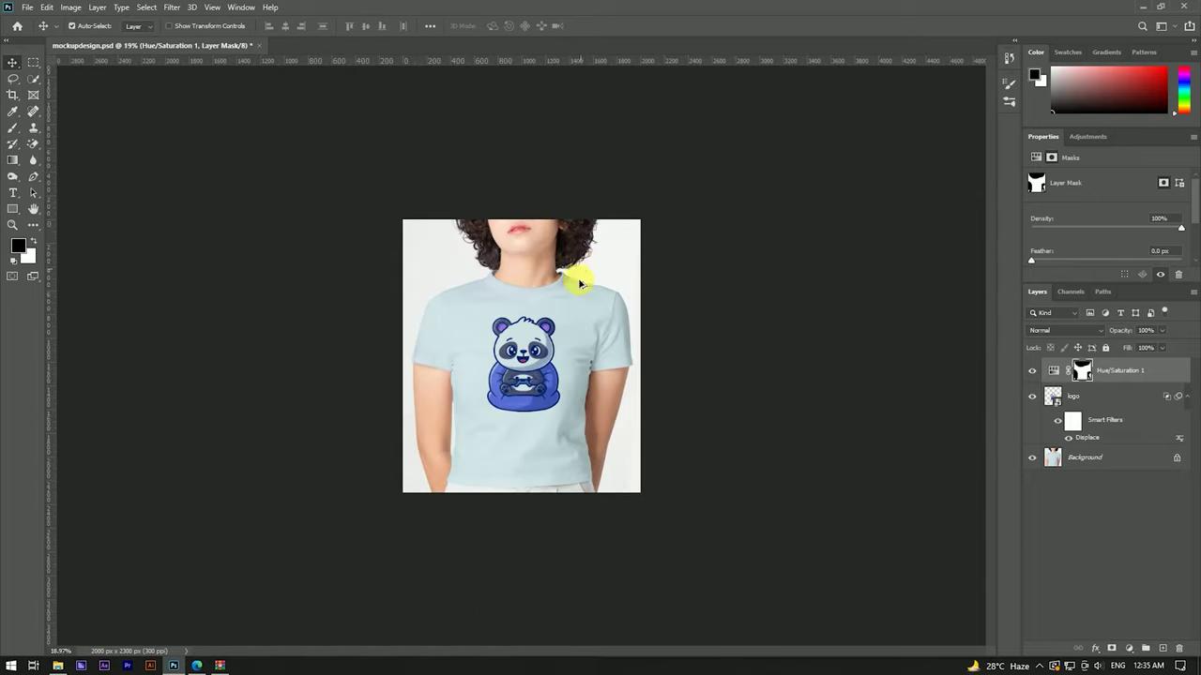
# Select the Hue/Saturation layer and stamp all visible layers into a new merged Layer 1
pyautogui.scroll(3, 576, 276)
pyautogui.scroll(-1, 583, 295)
pyautogui.scroll(-1, 609, 276)
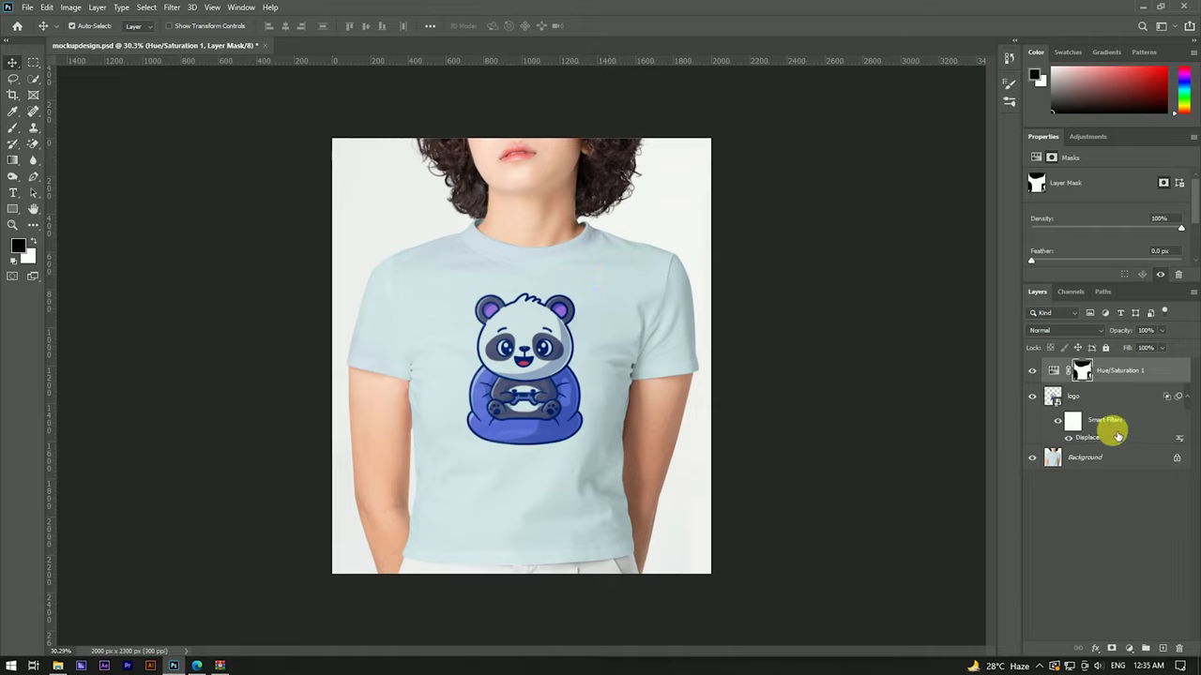
pyautogui.keyDown('ctrl'); pyautogui.click(1163, 375); pyautogui.keyUp('ctrl')
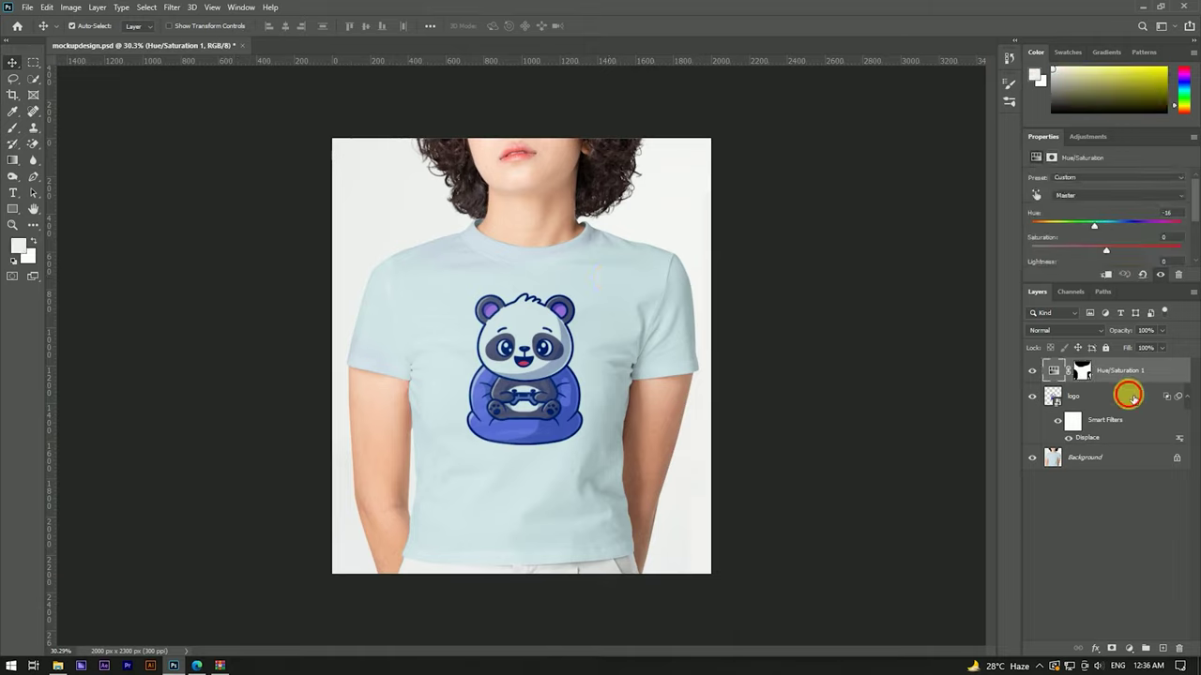
pyautogui.hotkey('ctrl', 'alt', 'shift', 'e')
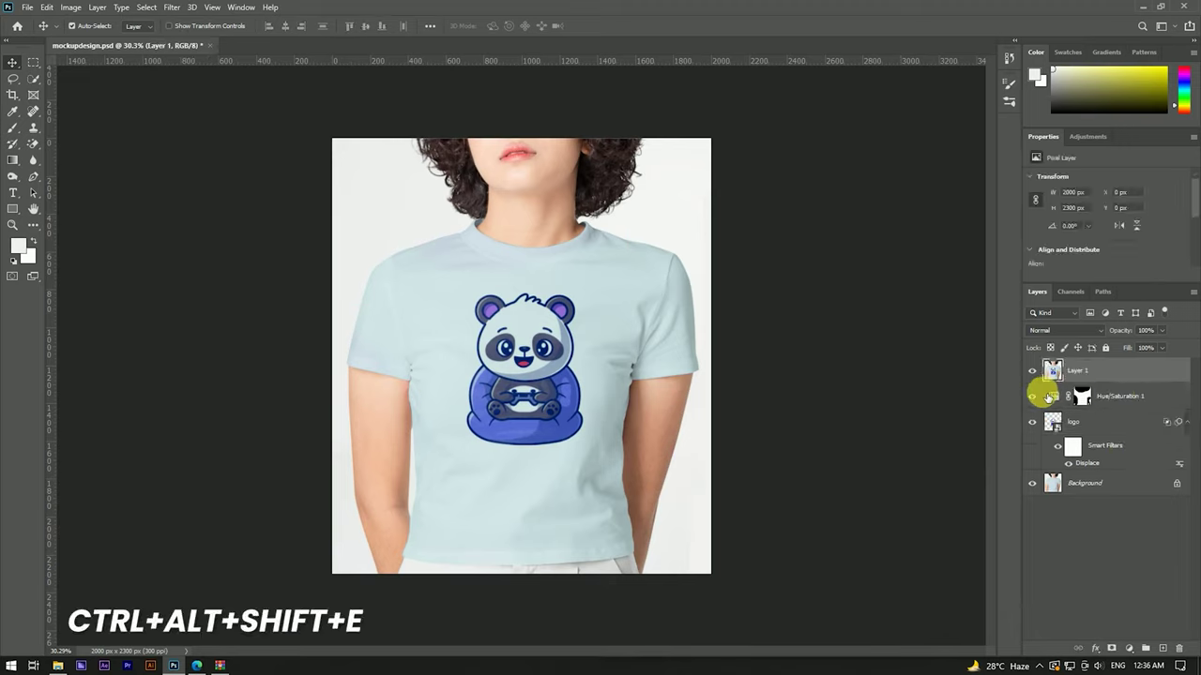
# Convert the merged Layer 1 to a smart object and open the Camera Raw Filter on it
pyautogui.rightClick(1086, 374)
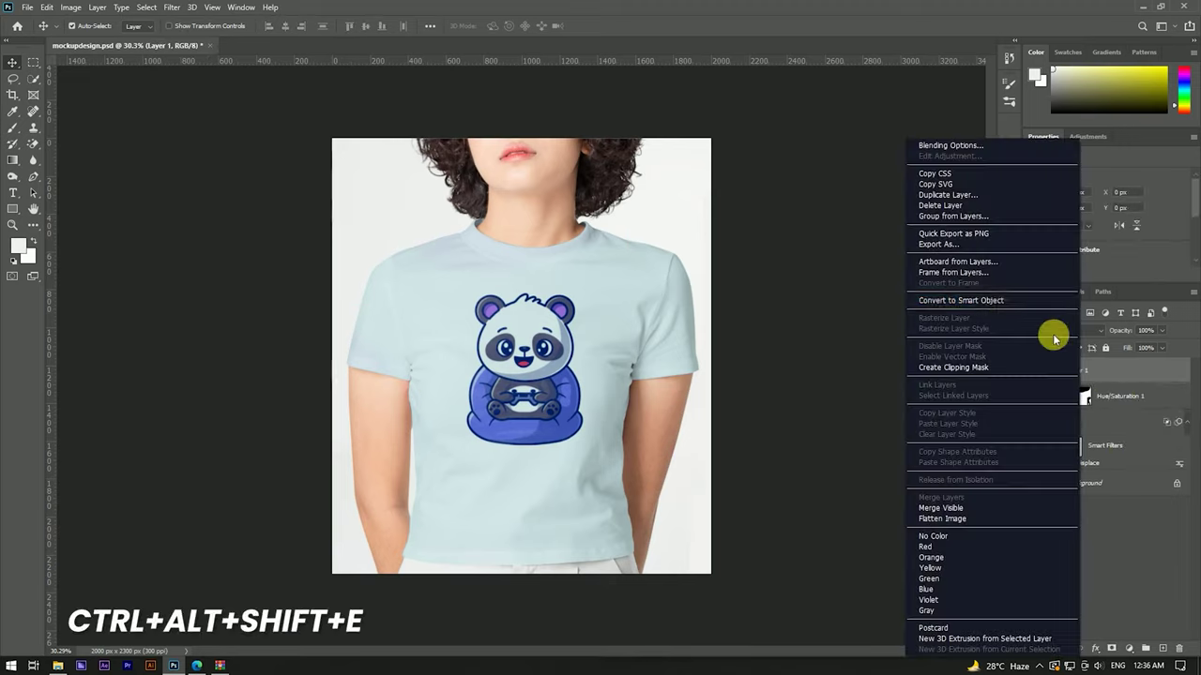
pyautogui.click(997, 298)
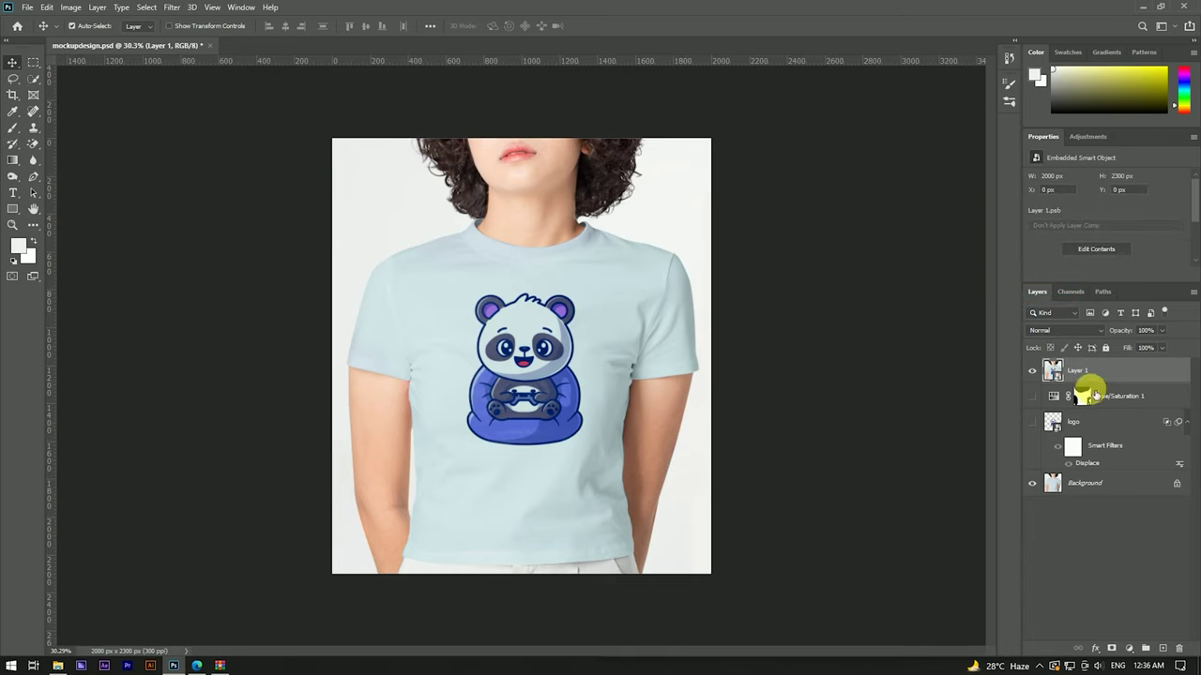
pyautogui.click(171, 8)
pyautogui.click(200, 82)
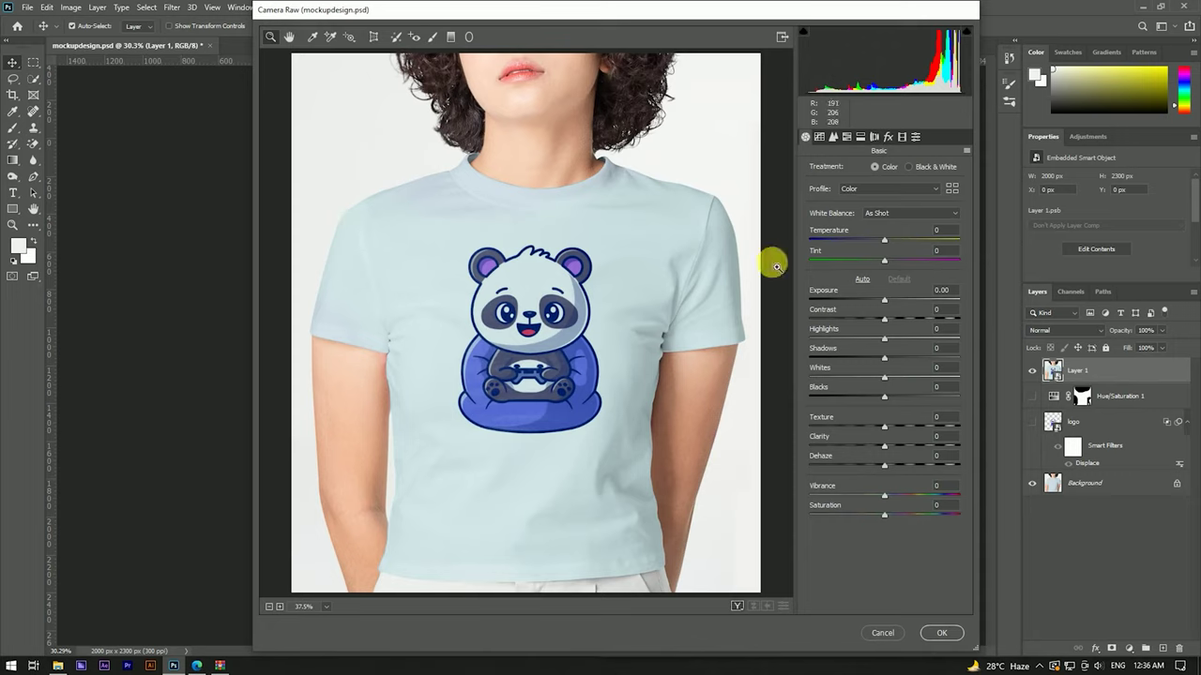
# Boost contrast, add a dark vignette, calibrate Red Primary -42/+12 and Blue Primary -12/+11, then apply
pyautogui.moveTo(885, 319); pyautogui.dragTo(898, 321)
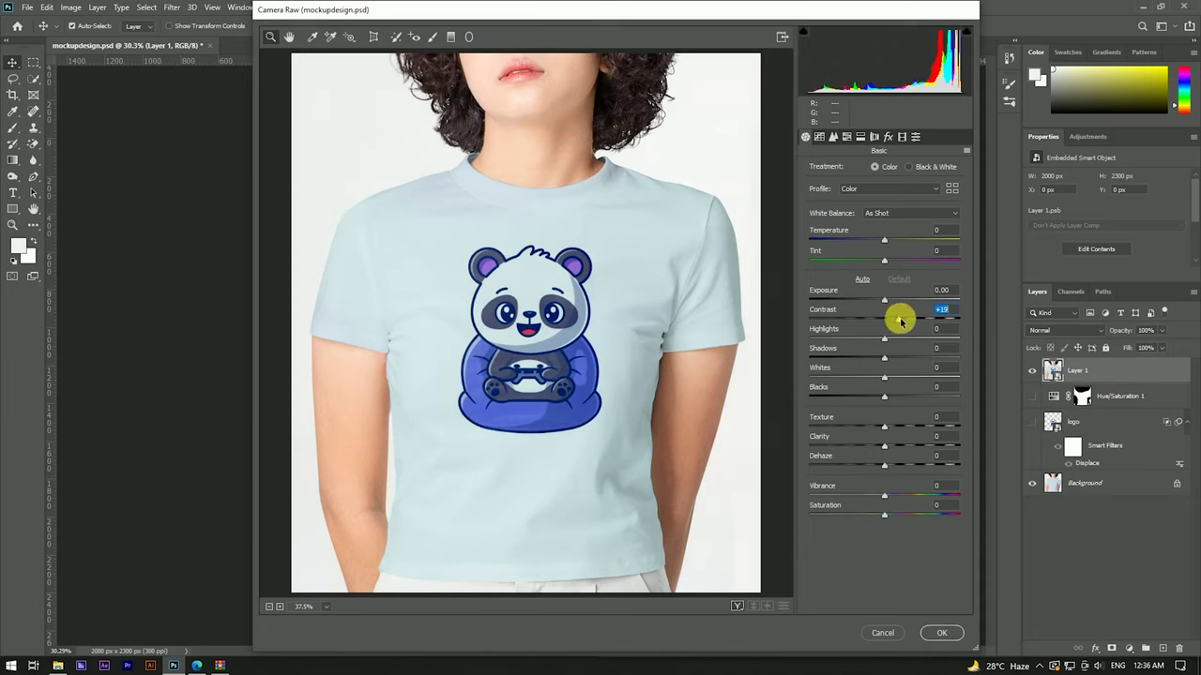
pyautogui.click(888, 137)
pyautogui.moveTo(886, 291); pyautogui.dragTo(881, 291)
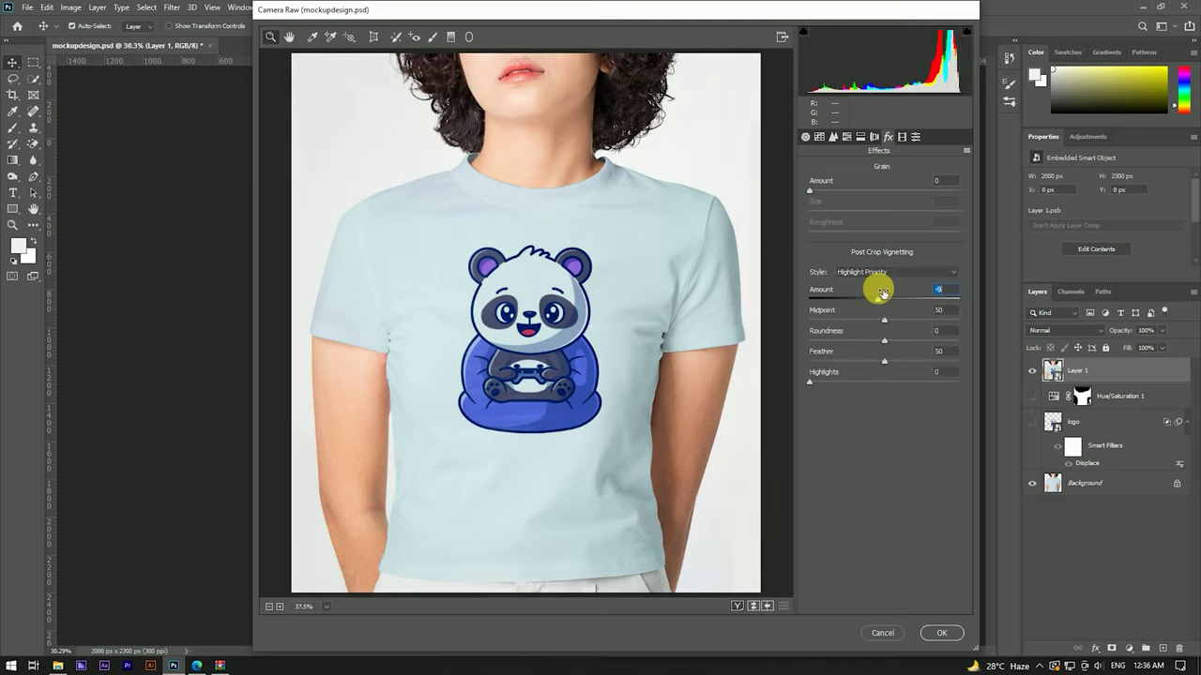
pyautogui.click(901, 137)
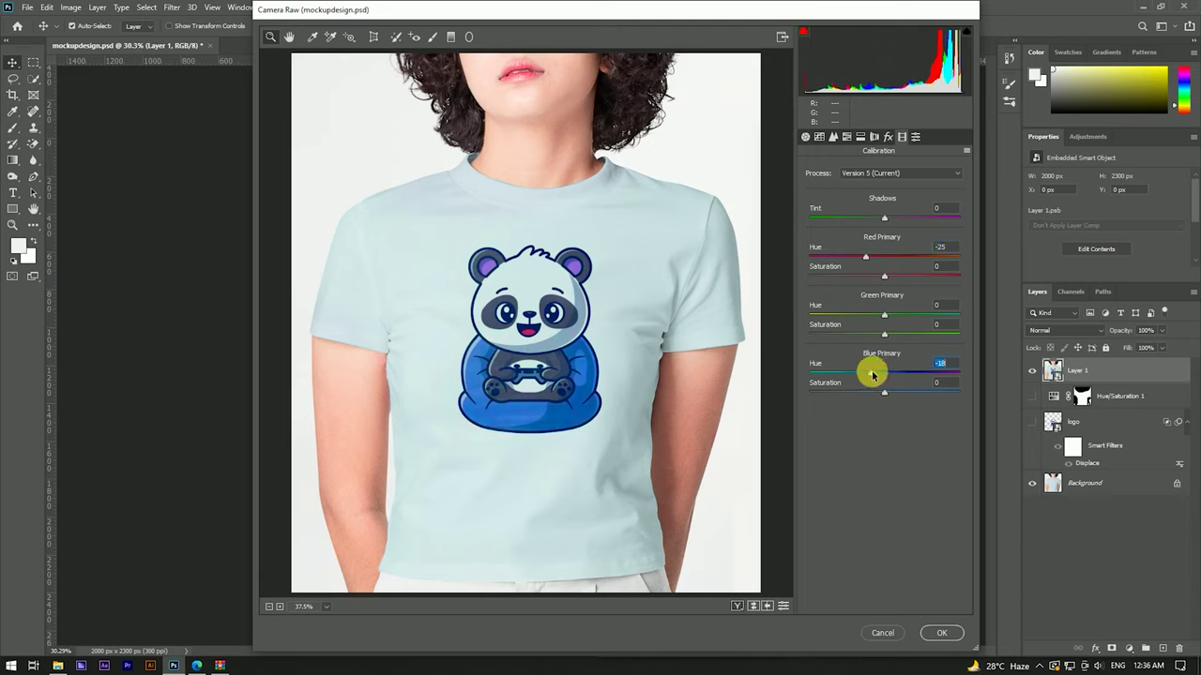
pyautogui.moveTo(886, 389); pyautogui.dragTo(892, 381)
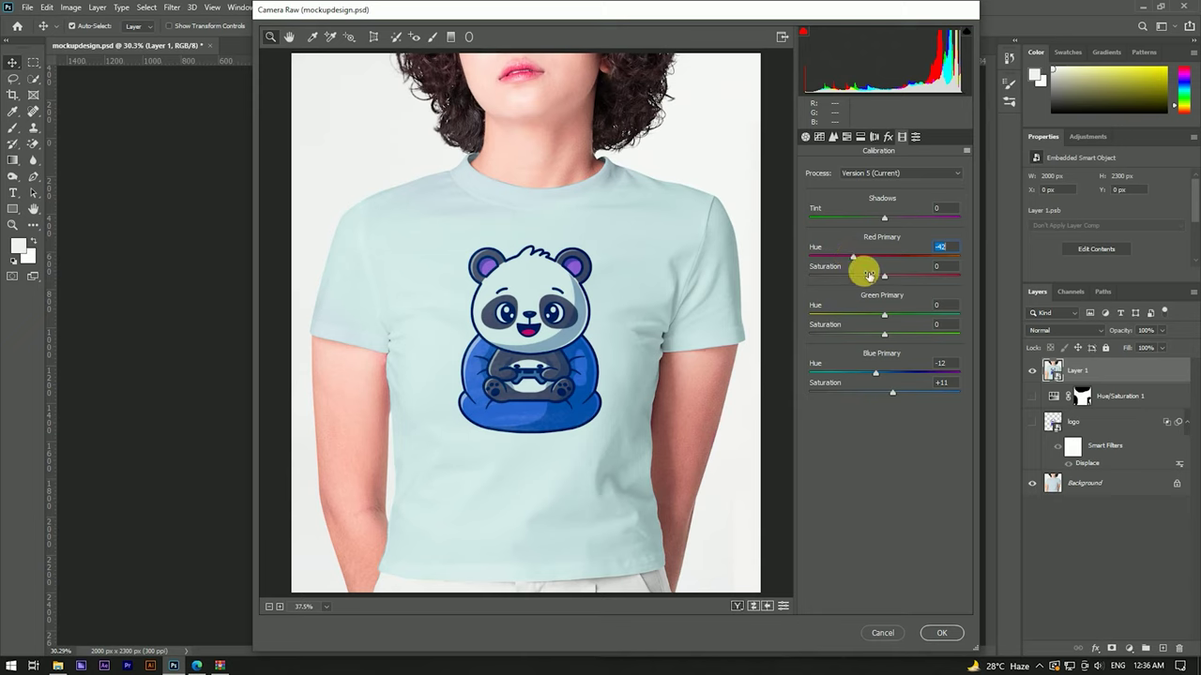
pyautogui.click(939, 632)
pyautogui.scroll(1, 549, 287)
pyautogui.scroll(2, 549, 276)
pyautogui.scroll(-3, 549, 287)
pyautogui.scroll(2, 541, 240)
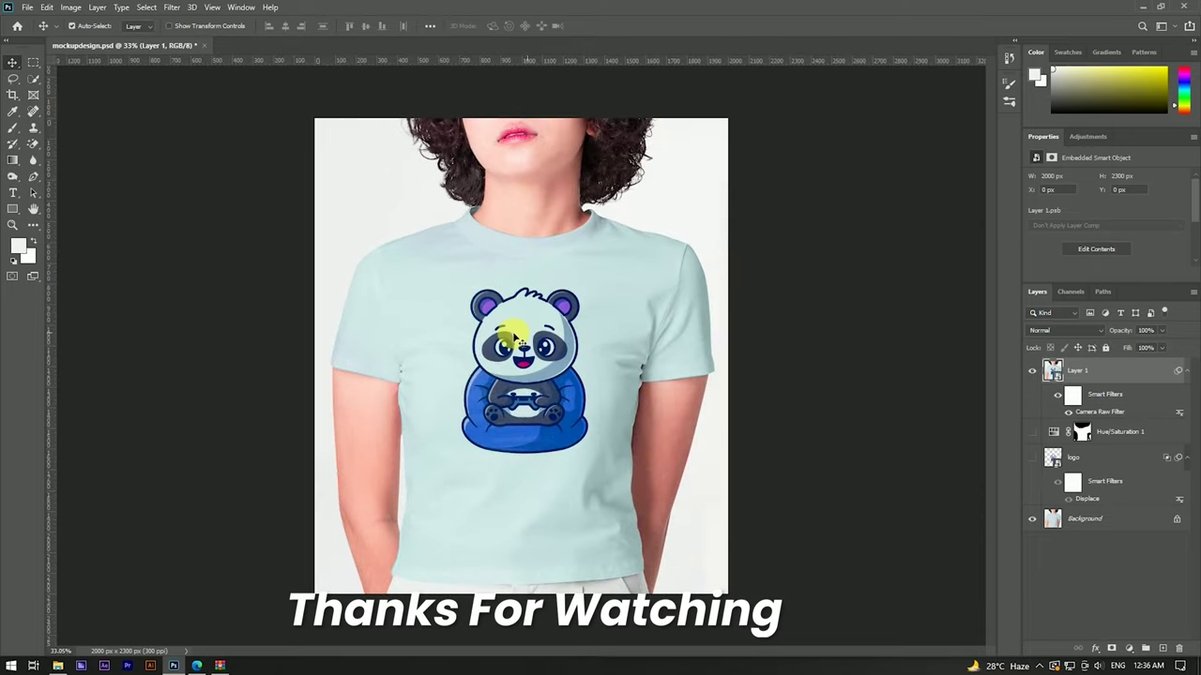